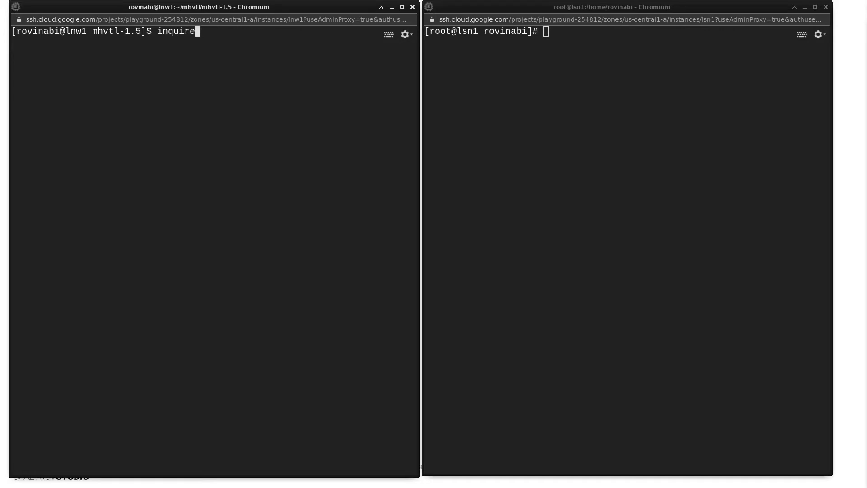
- List the SCSI devices on lnw1 with inquire, rerunning the command with sudo
key(Return)
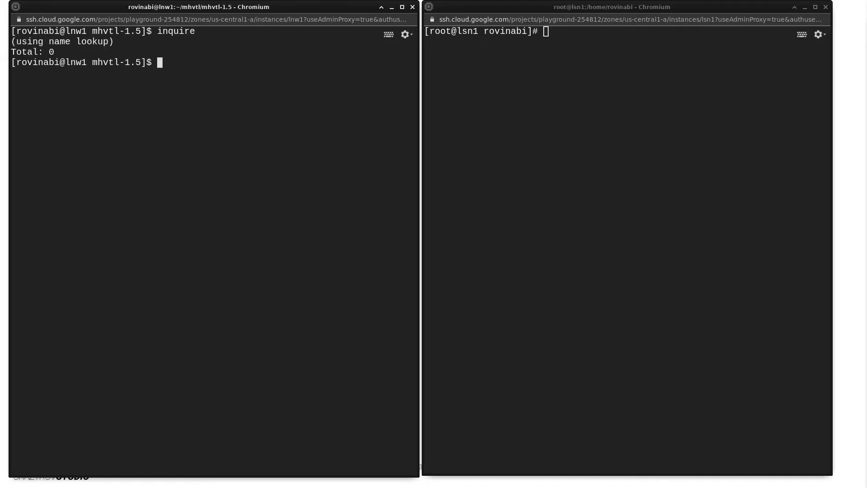
key(Up)
key(Home)
text(sudo)
key(Return)
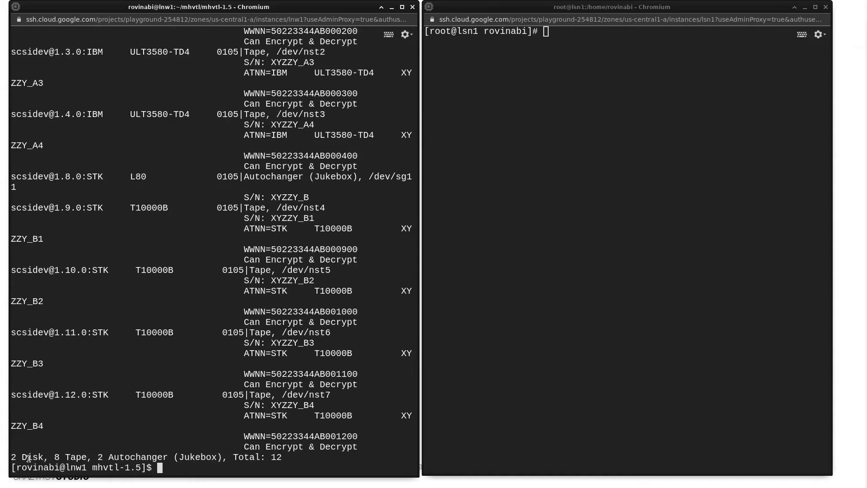
- List the block devices on lnw1 with sudo lsblk
text(lsblk)
key(ctrl+a)
text(sudo)
key(Return)
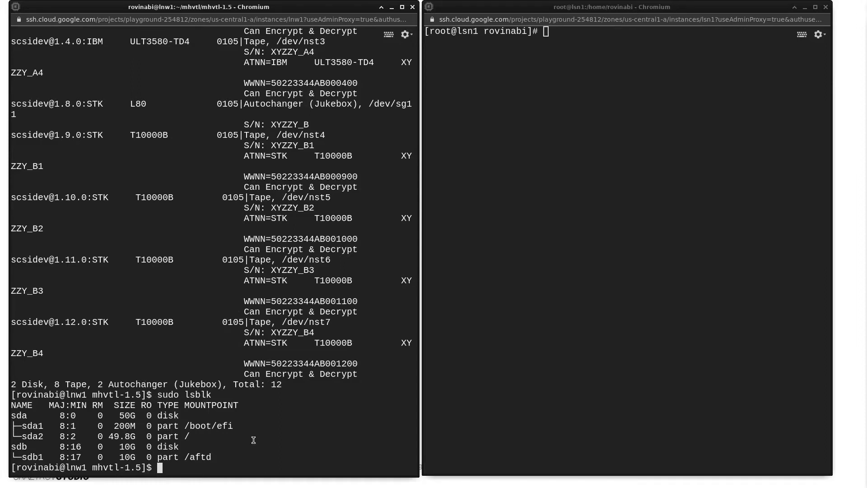
- List the SCSI devices on the lsn1 storage node with inquire
click(534, 239)
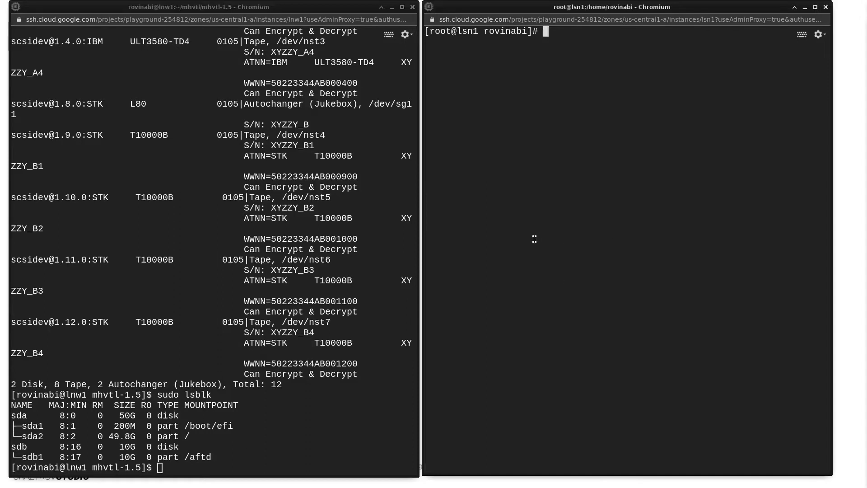
text(inquire)
key(Return)
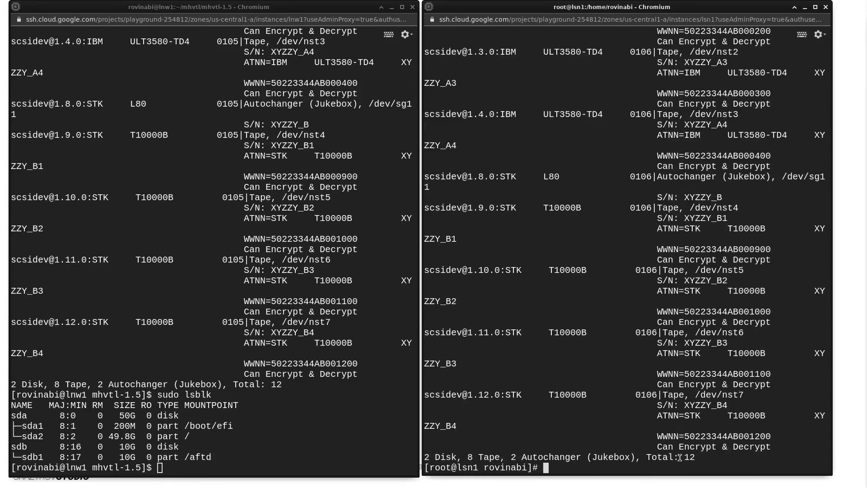
- On lnw1, filter the device listing to the autochangers with sudo inquire | grep -i auto
click(324, 418)
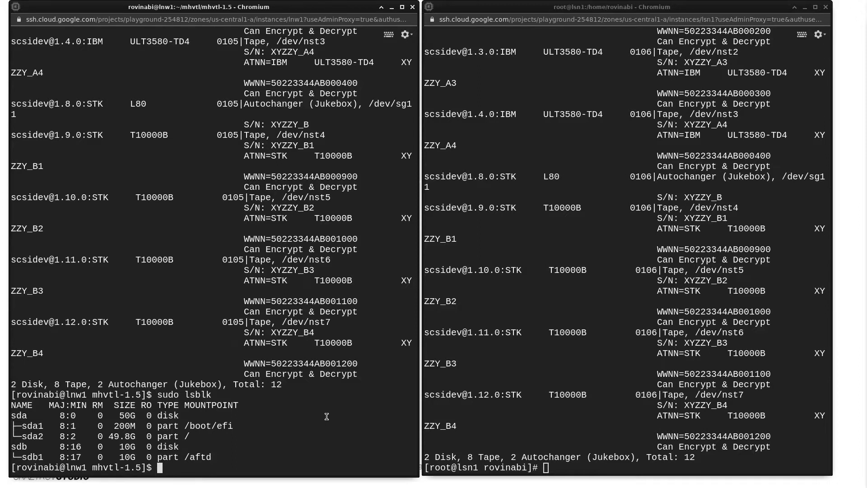
key(Up)
key(BackSpace)
key(BackSpace)
key(BackSpace)
key(BackSpace)
key(BackSpace)
text(inquire)
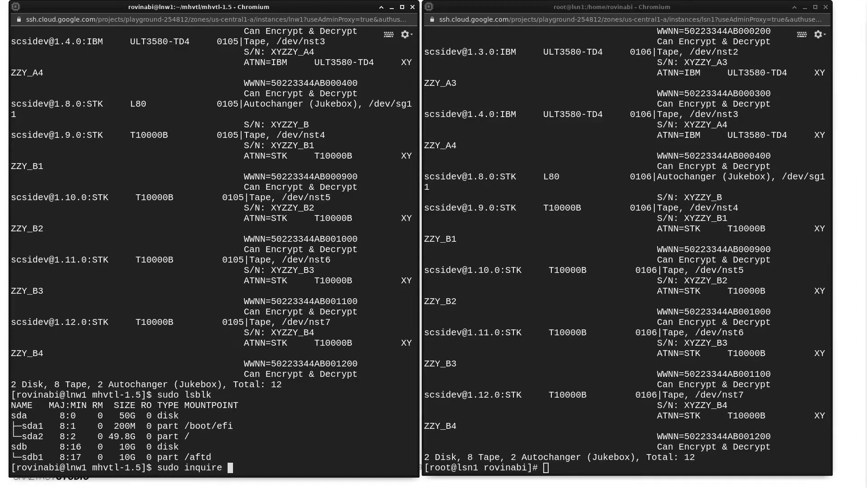
text( | grep -i auto)
key(Return)
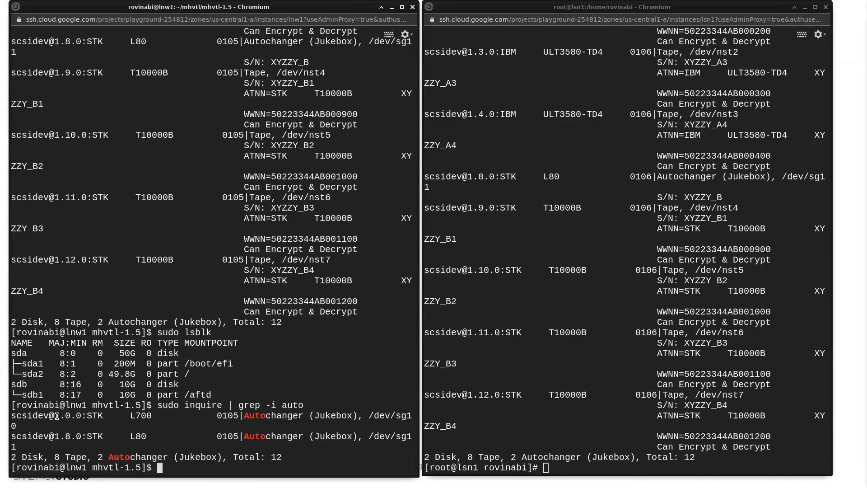
- Read the element tag data of the L700 jukebox on lnw1 with sudo sjirdtag 1.0.0
drag(55, 416, 83, 415)
key(ctrl+c)
click(251, 459)
text(sudo sjirdtag)
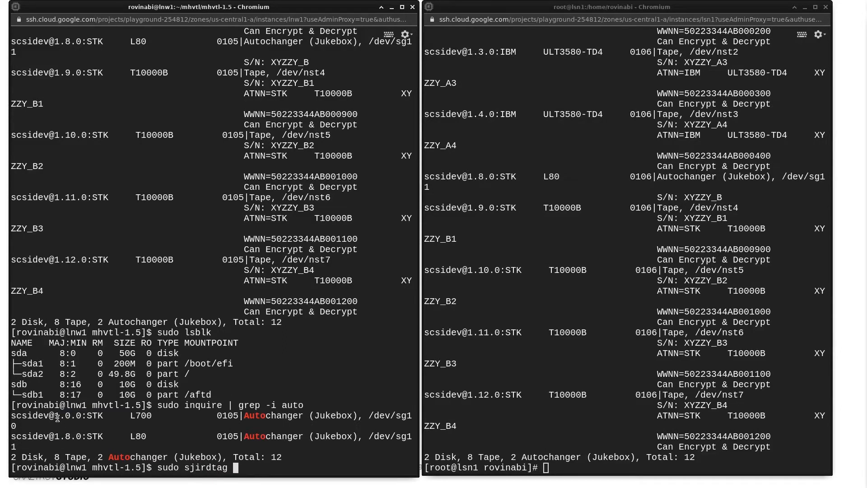
drag(55, 416, 83, 416)
key(ctrl+v)
key(Return)
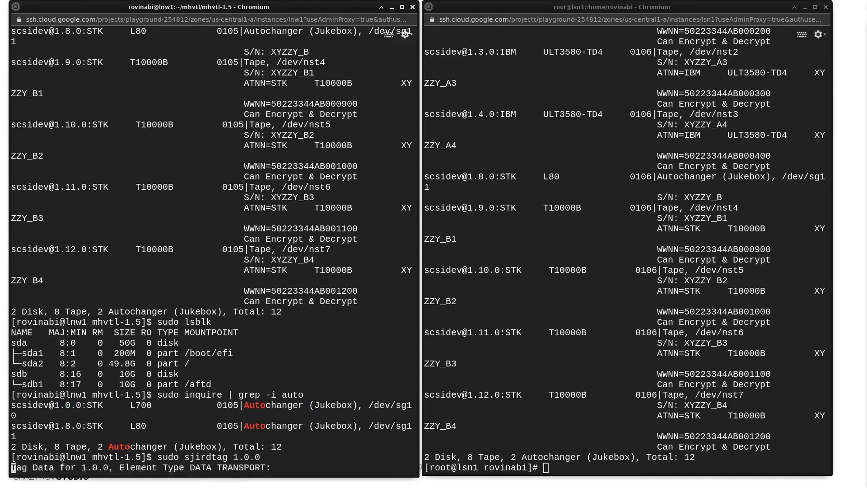
- Examine the tag data output for the jukebox's drives, storage slots, volume tags and import/export elements
scroll(245, 407, up, 9)
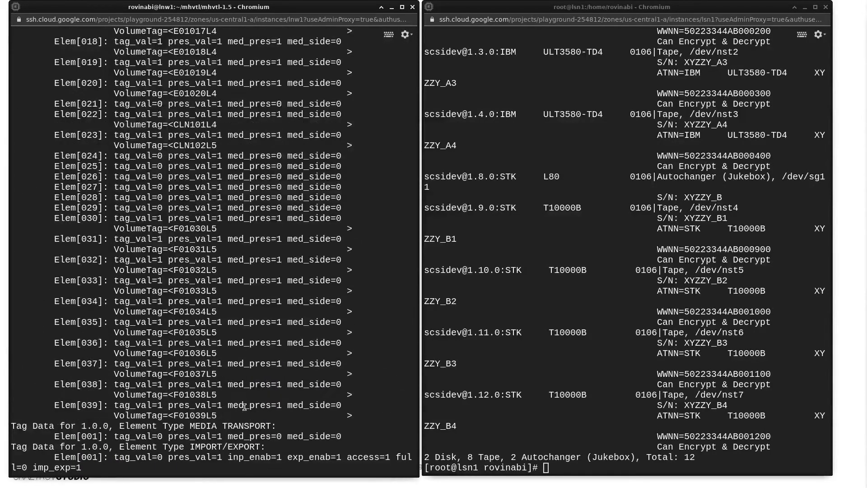
scroll(244, 407, up, 7)
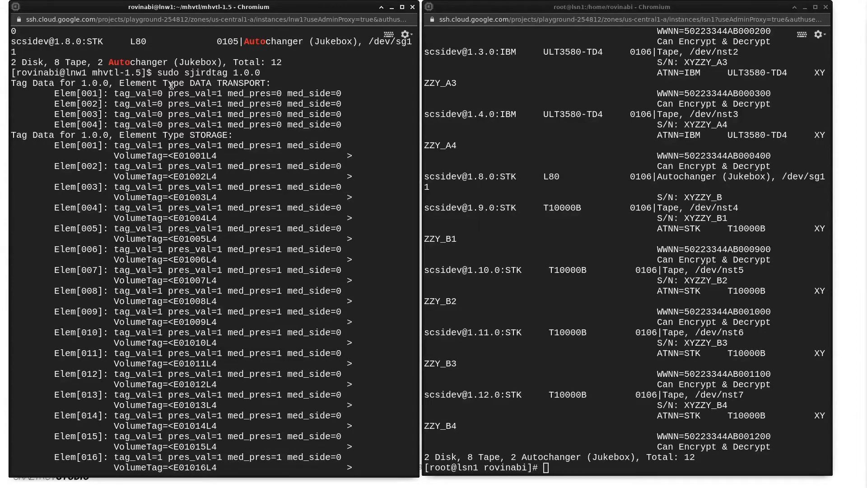
drag(164, 86, 248, 83)
drag(13, 84, 350, 127)
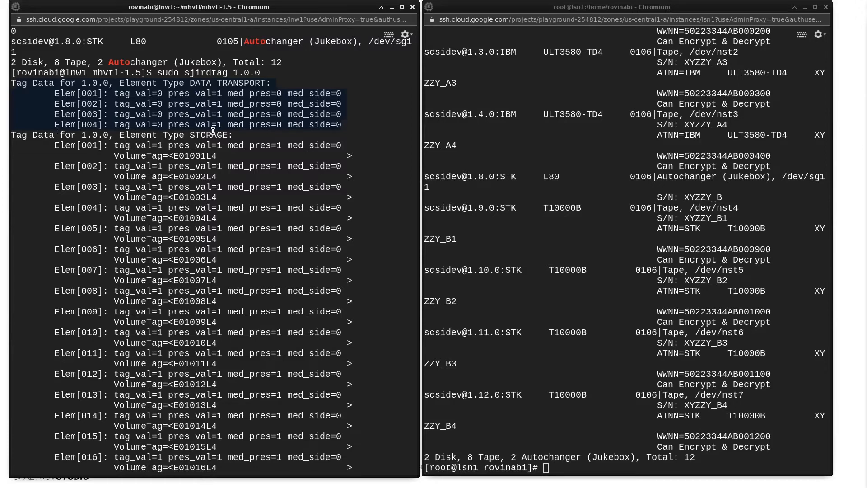
scroll(96, 168, down, 3)
scroll(97, 169, up, 2)
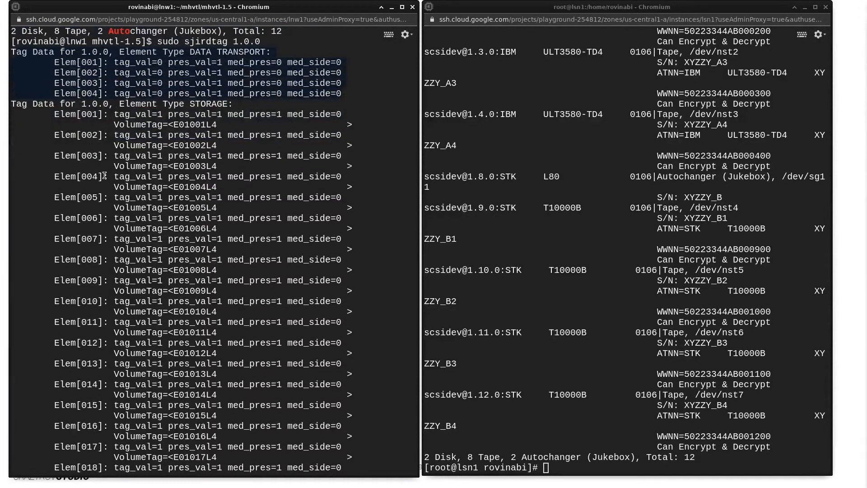
drag(114, 125, 217, 124)
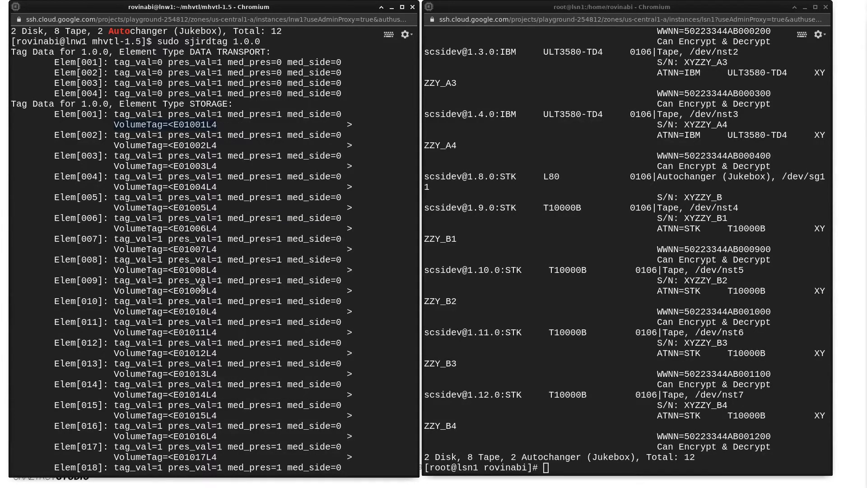
scroll(202, 288, down, 4)
scroll(202, 287, down, 12)
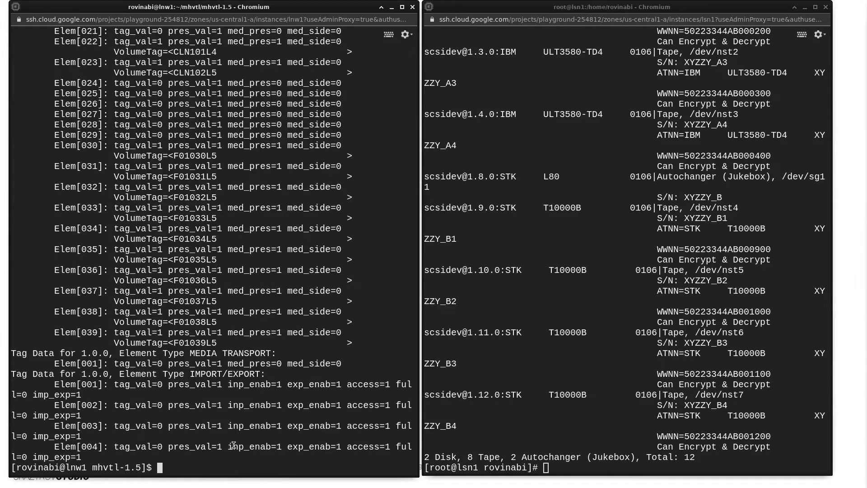
scroll(228, 443, up, 2)
scroll(227, 444, up, 15)
- Run sudo jbconfig on lnw1, choose to configure an autodetected SCSI jukebox, and pick jukebox 2, the STK L80
text(sudo)
text(jbconfig)
key(Return)
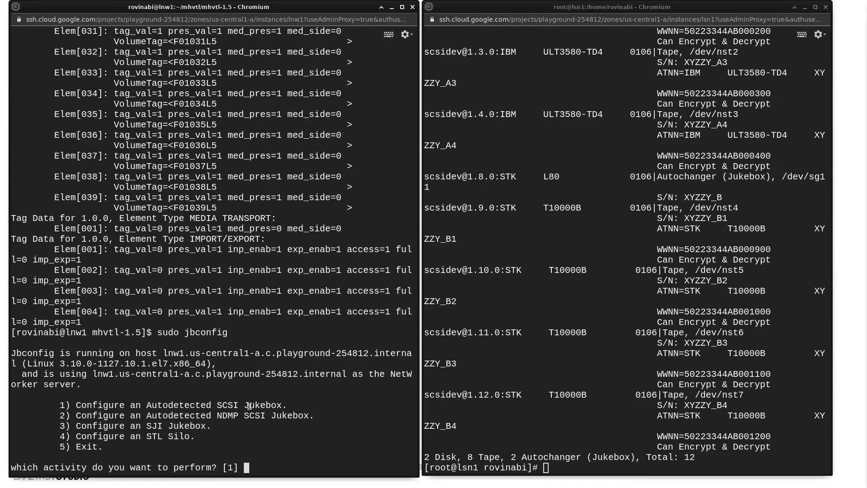
key(Return)
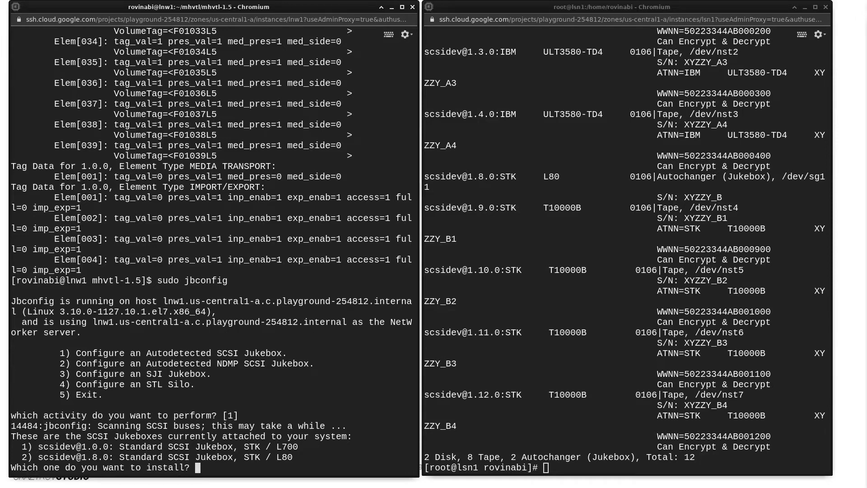
text(2)
key(Return)
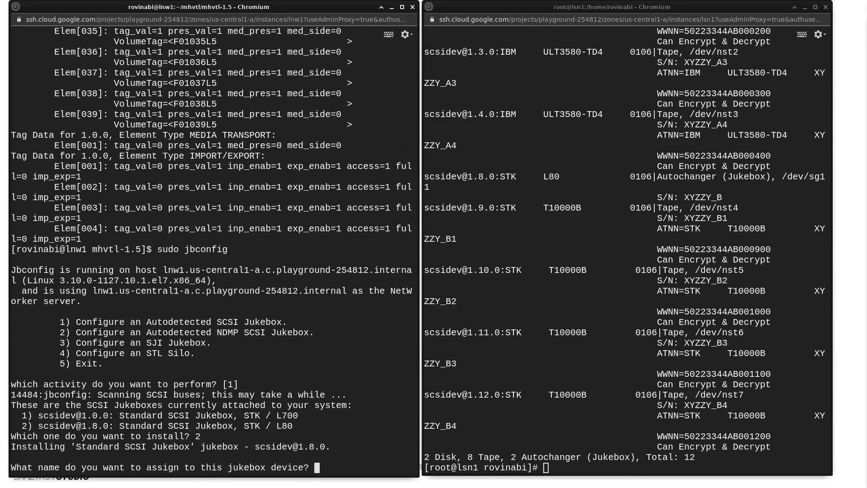
- Name the jukebox JB1, turn auto-cleaning off, keep drive auto-configuration, and decline configuring another jukebox
text(JB1)
key(Return)
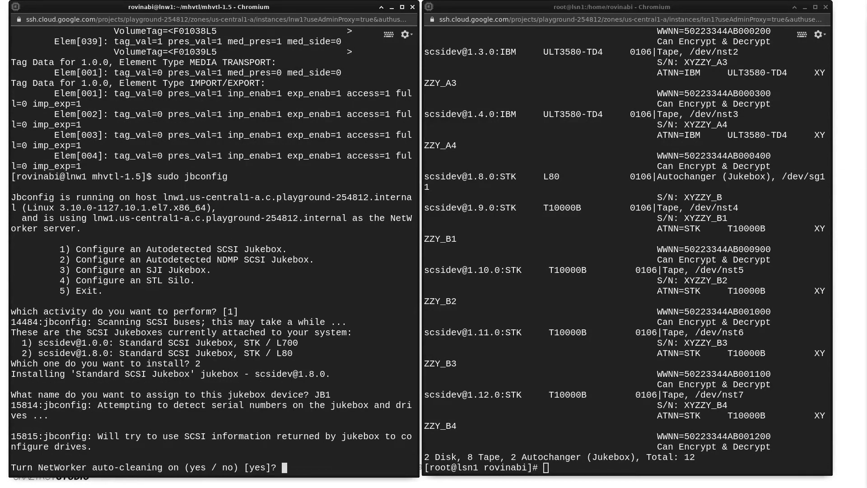
text(no)
key(Return)
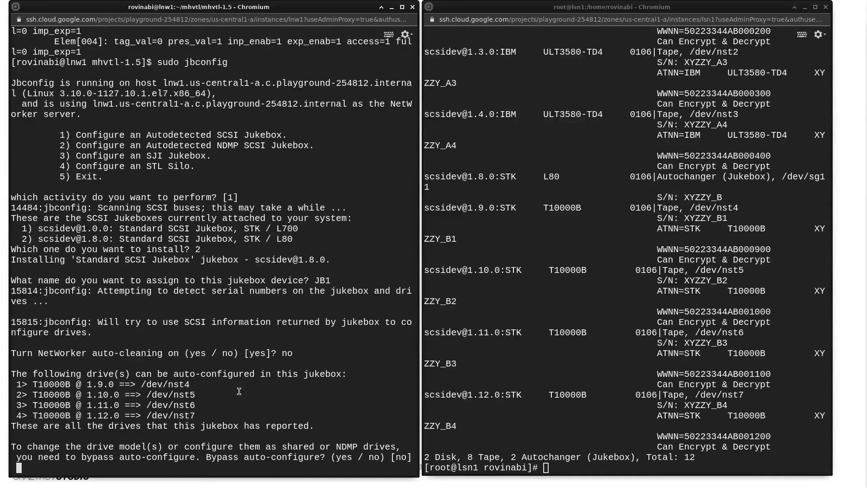
key(Return)
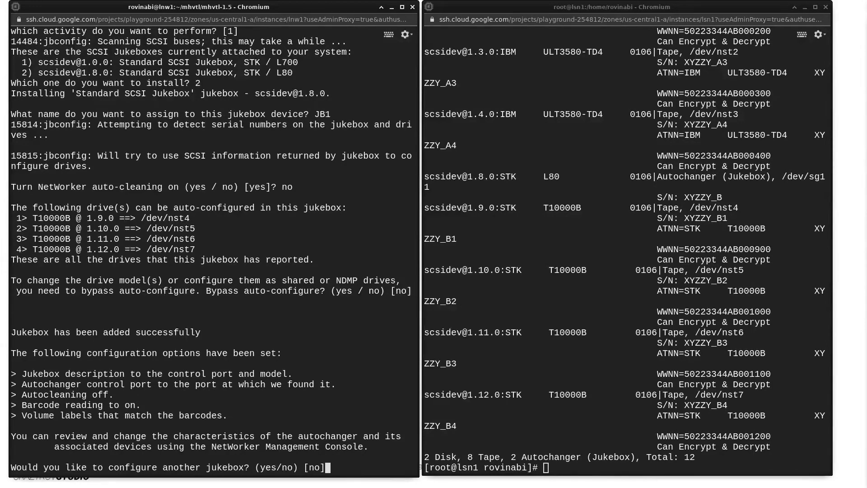
key(Return)
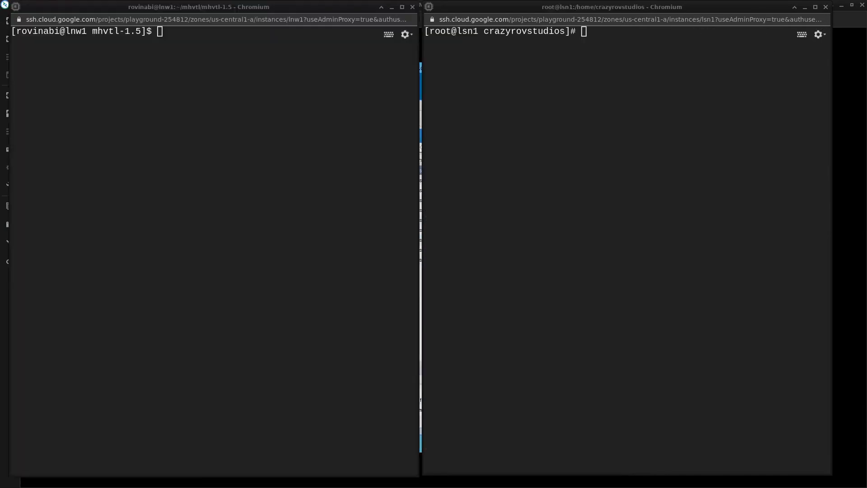
- Start jbconfig on the lsn1 storage node and enter lnw1 as the NSR server hostname
click(708, 174)
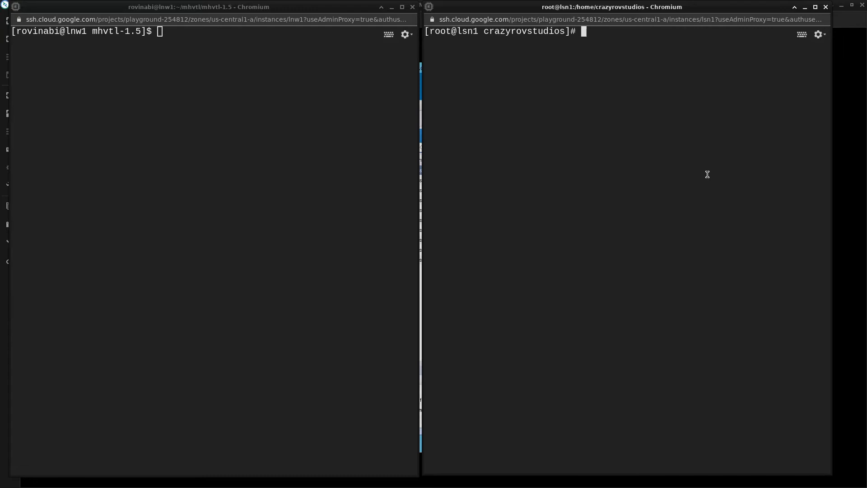
text(jbconfig)
key(Return)
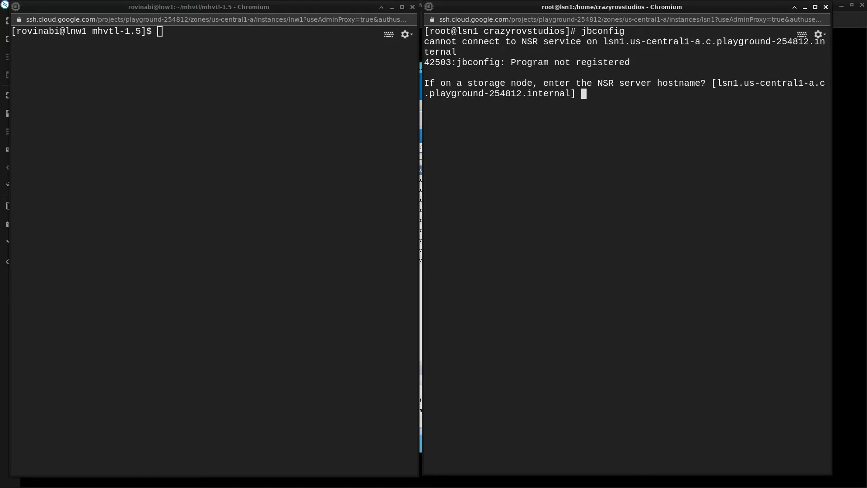
text(lnw1)
key(Return)
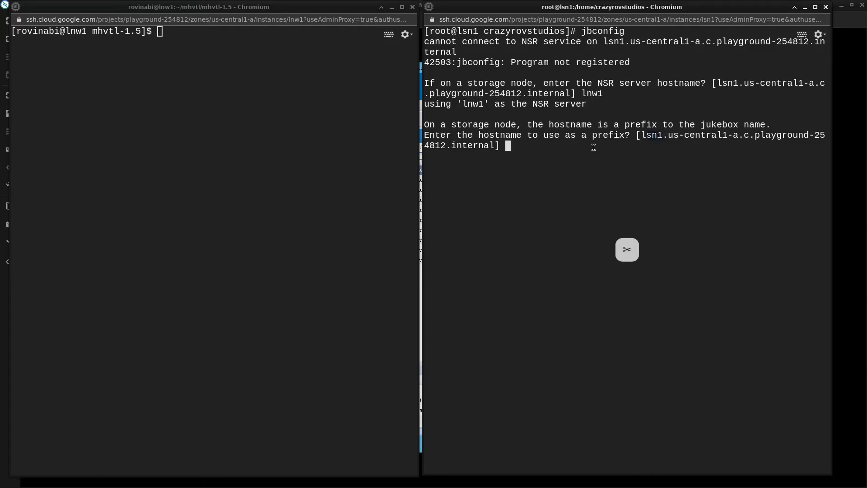
- Set the jukebox name's hostname prefix to lsn1
text(sn1)
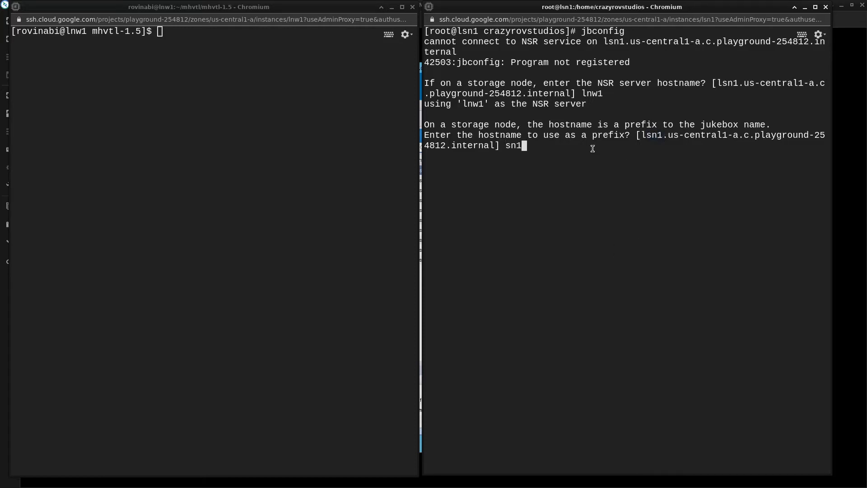
key(Left)
key(Left)
key(BackSpace)
key(BackSpace)
key(BackSpace)
key(BackSpace)
key(BackSpace)
key(BackSpace)
key(BackSpace)
key(BackSpace)
key(BackSpace)
key(BackSpace)
key(BackSpace)
text(lsn1)
key(Return)
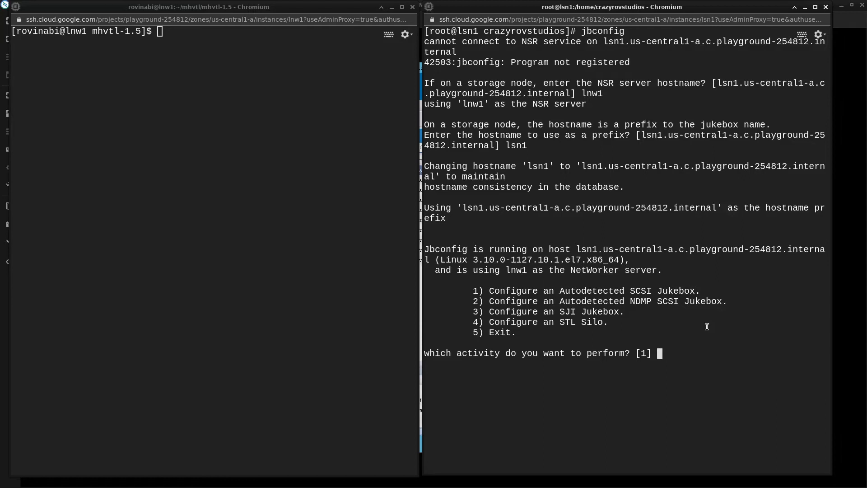
- Choose to configure an autodetected SCSI jukebox on lsn1 and name it JB2
key(Return)
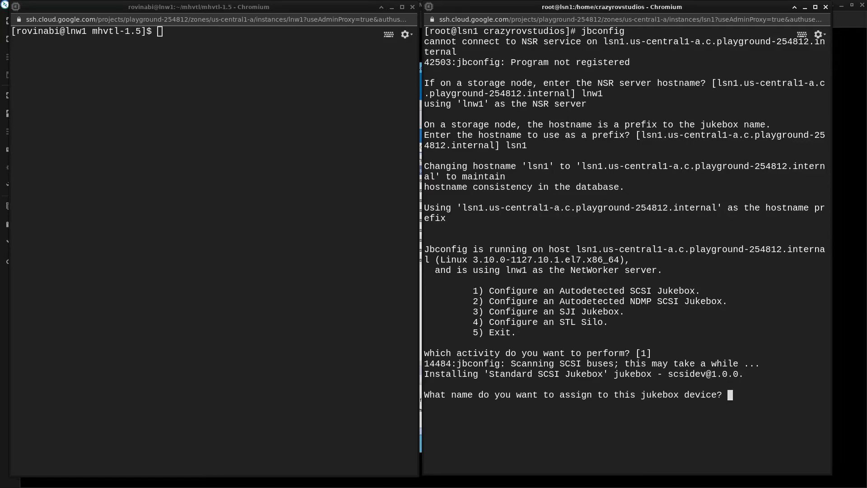
text(JB2)
key(Return)
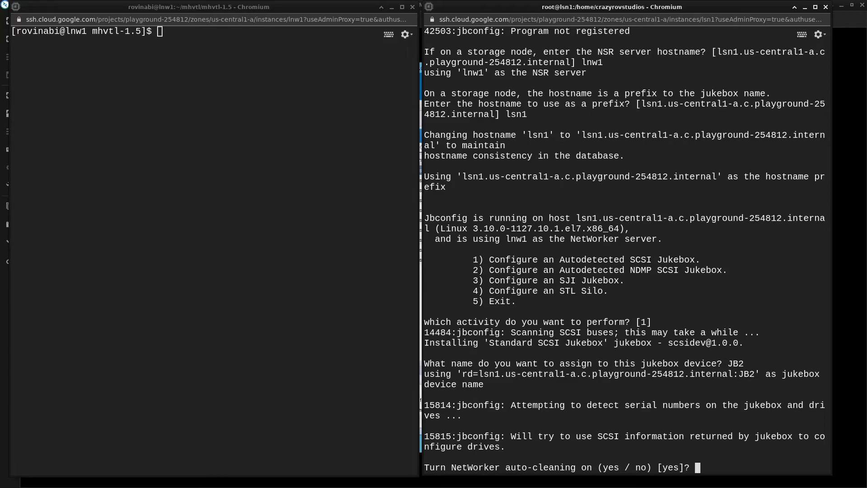
- Turn auto-cleaning off for JB2, keep drive auto-configuration, and decline configuring another jukebox
text(No)
key(BackSpace)
key(BackSpace)
text(no)
key(Return)
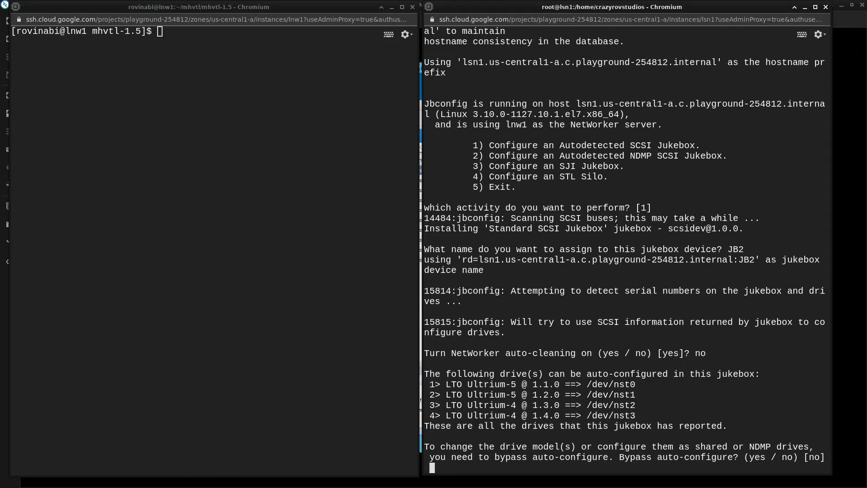
key(Return)
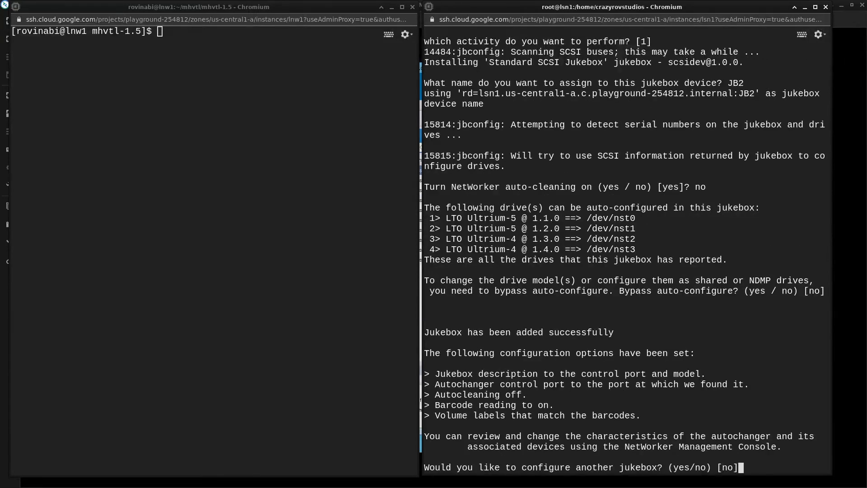
key(Return)
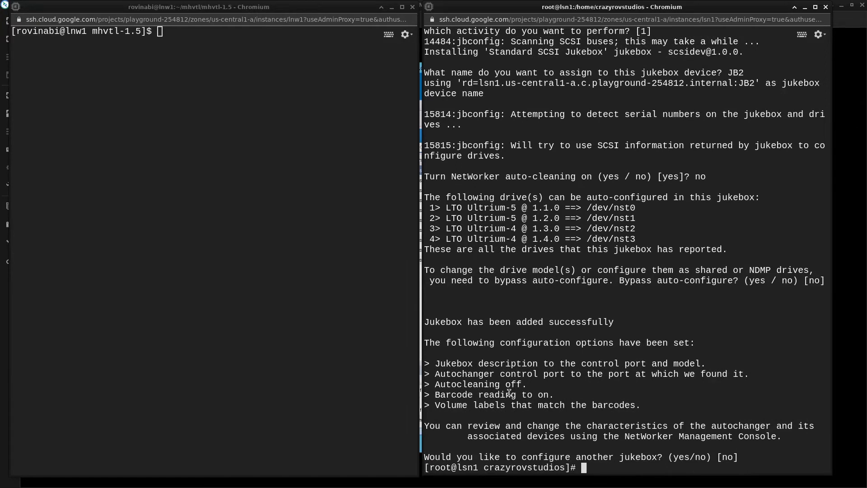
- Clear the lsn1 terminal and switch to the NetWorker Administration window in the GCP SN Win remote session
text(clear)
key(Return)
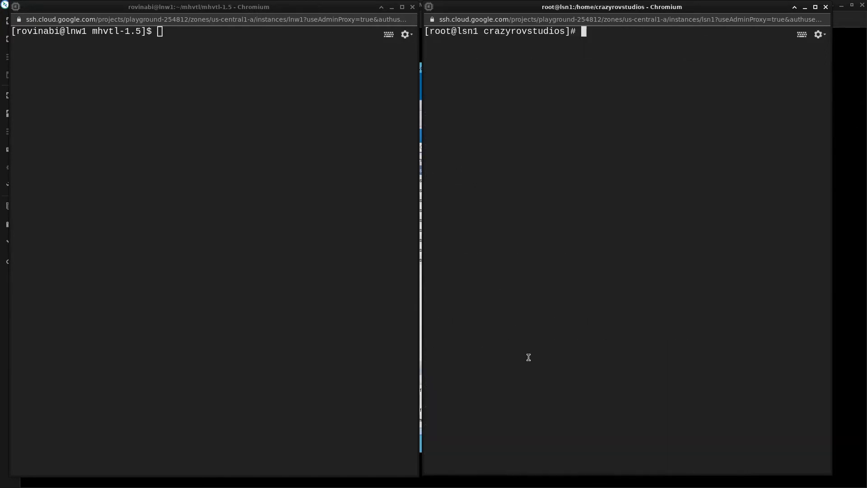
click(849, 203)
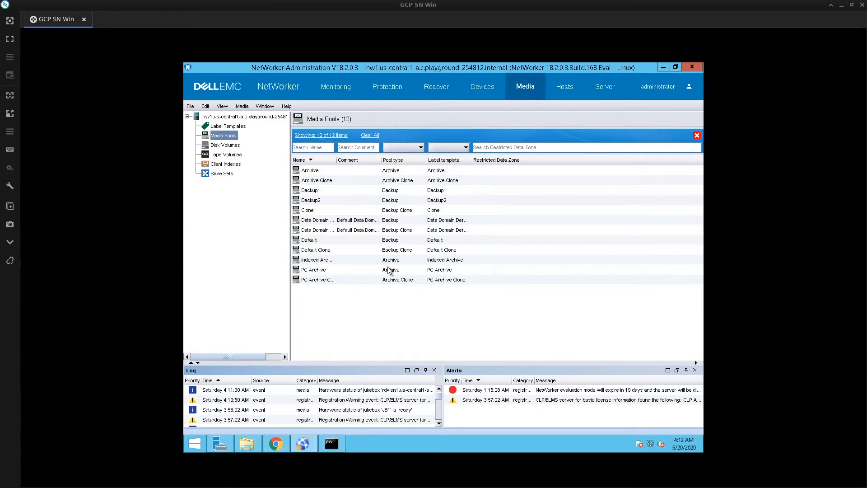
- Review the Backup1 and Clone1 entries among the media pools, and open the list of devices
click(323, 198)
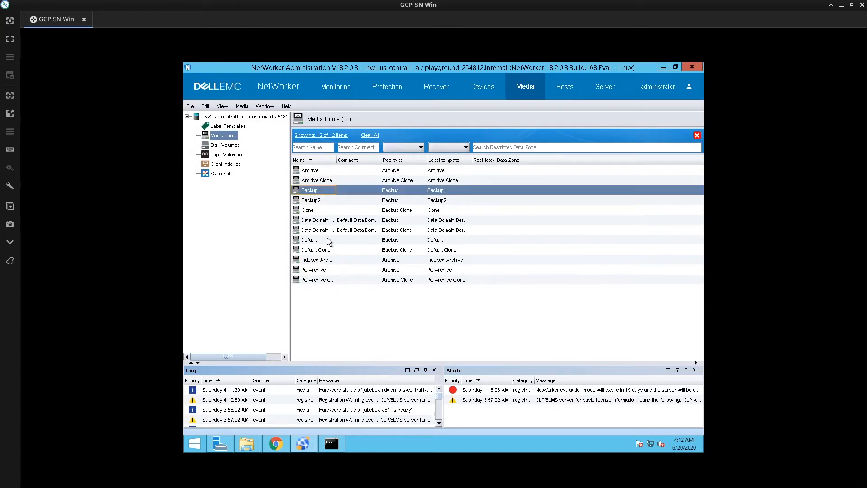
click(325, 211)
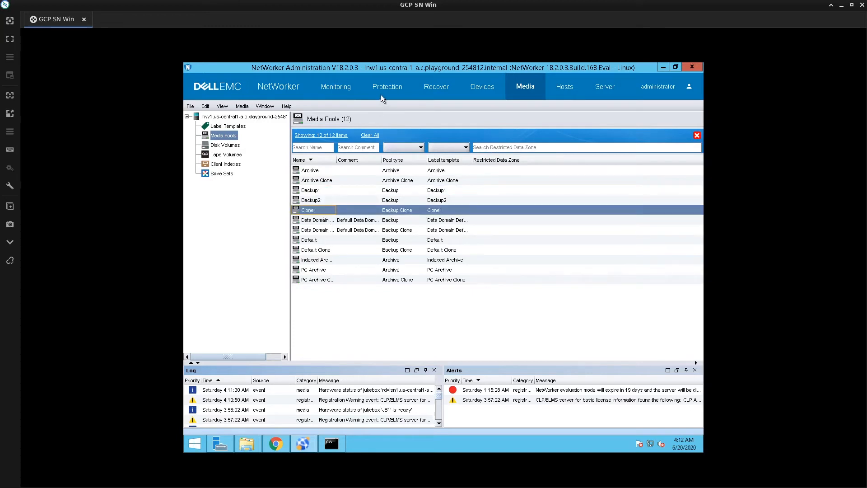
click(479, 87)
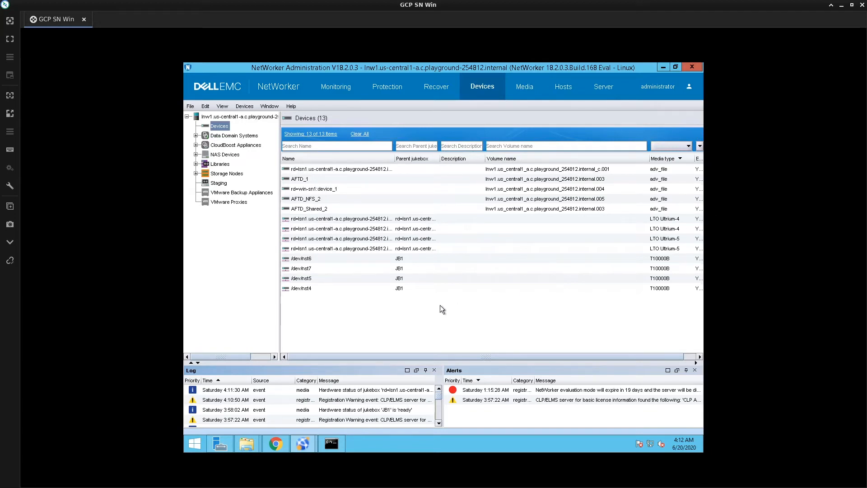
- Show the tape libraries and resize the Name and Control port columns to read the full jukebox details
click(223, 165)
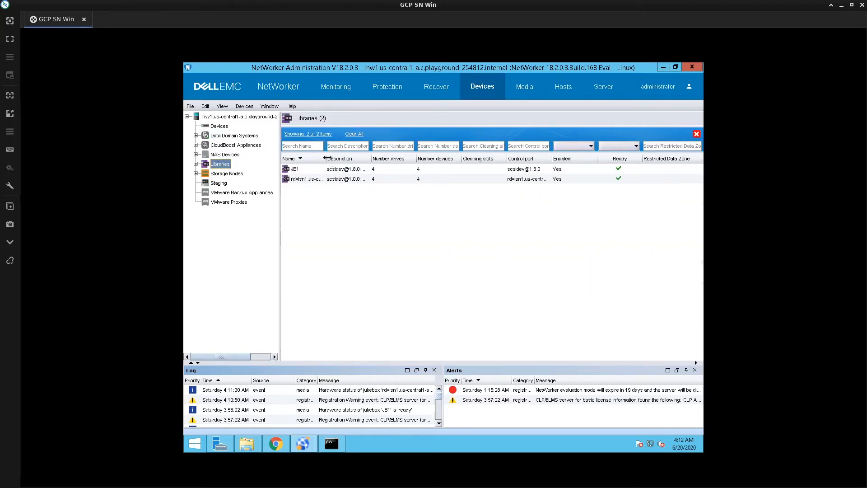
drag(326, 157, 455, 156)
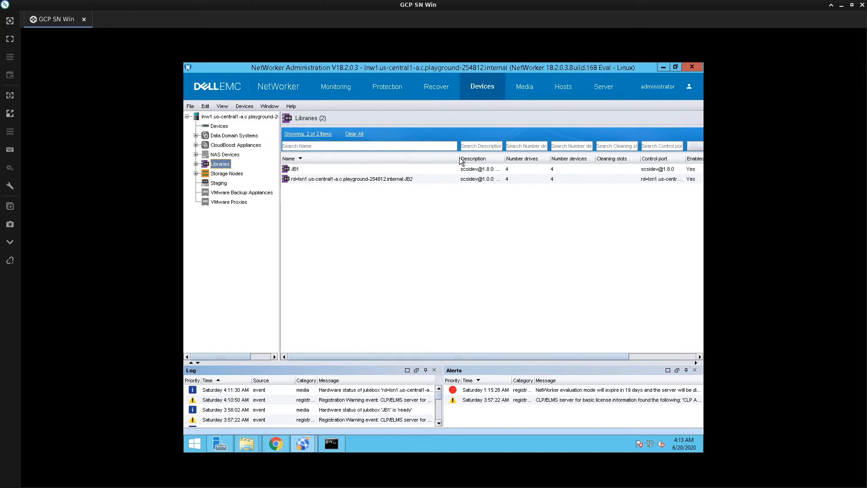
drag(458, 161, 340, 163)
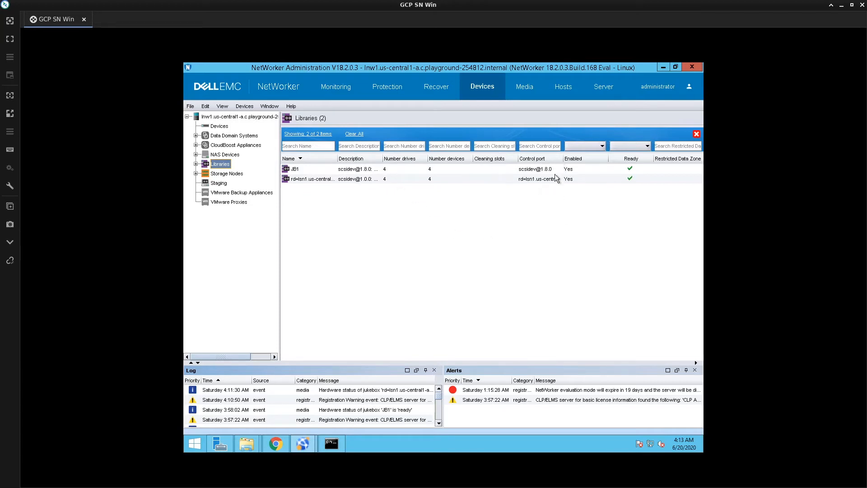
drag(599, 158, 646, 159)
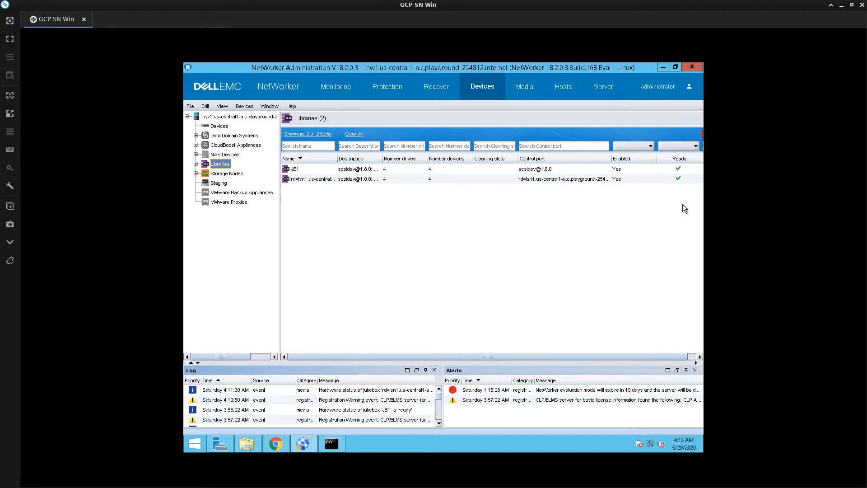
- Switch to the lnw1 terminal and check for the library control process with ps -ef | grep -i nsrlcpd
key(alt+Tab)
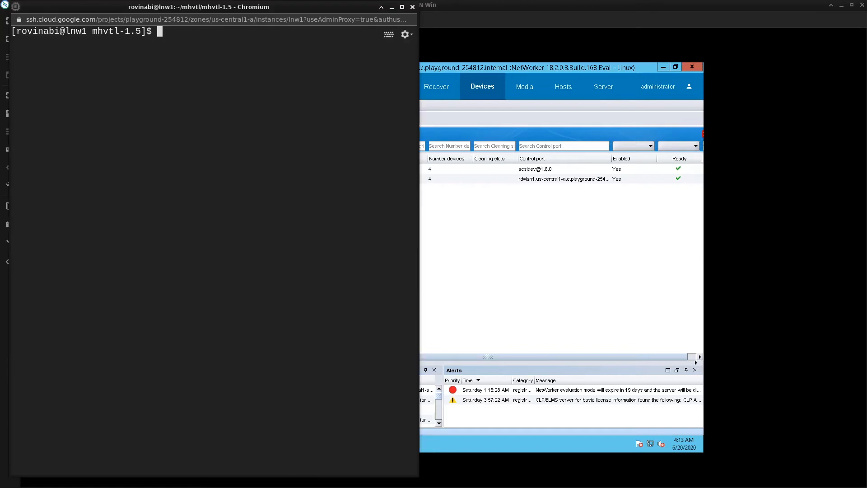
key(alt+Tab)
click(351, 117)
text(ps -ef | grep )
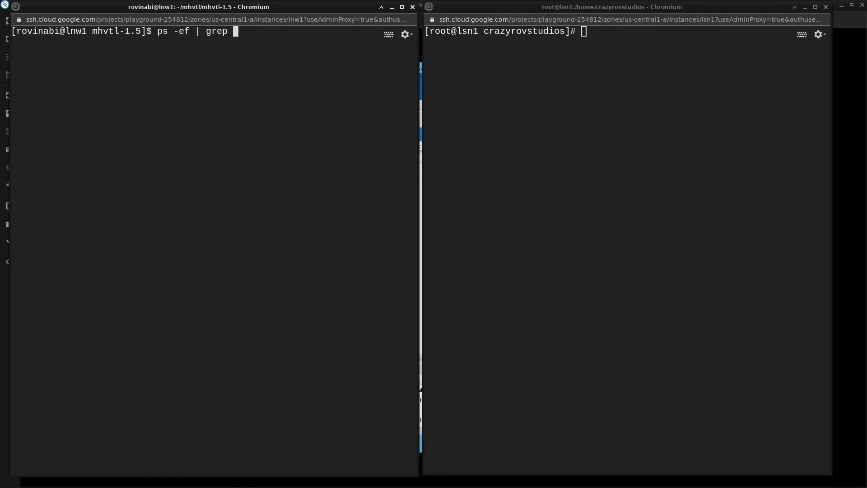
text(-i nsrlcpd)
key(Return)
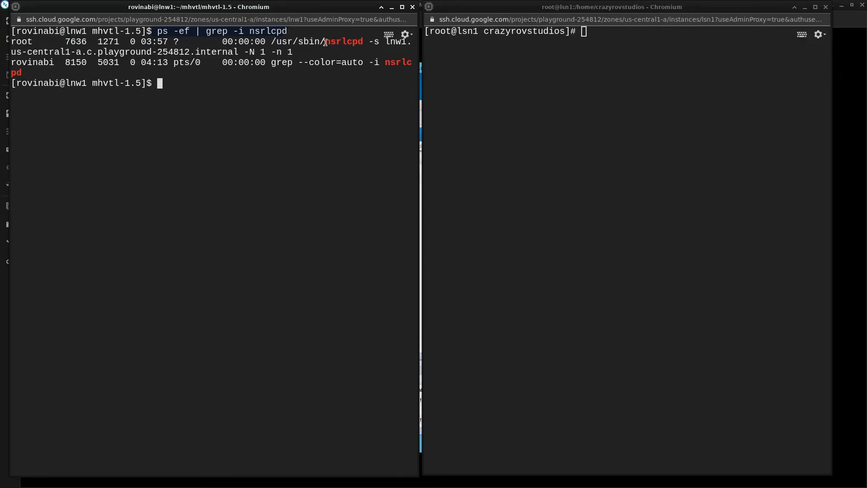
- Run ps -ef | grep -i nsrlcpd in the lsn1 terminal to check the storage node's library control process
click(523, 61)
text(ps -ef | grep -i nsrlcpd)
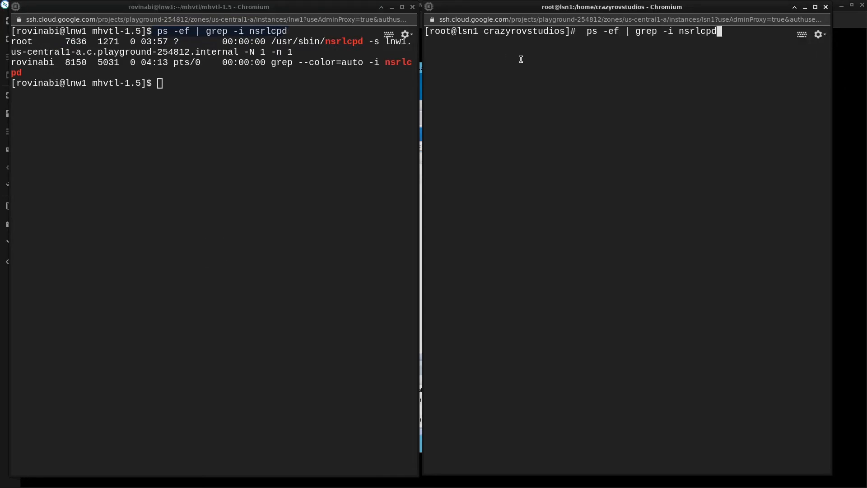
key(Return)
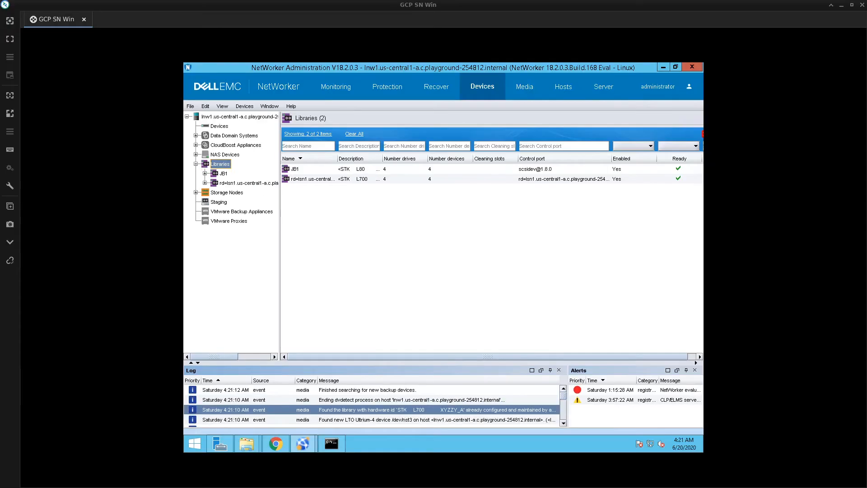
- Delete both jukeboxes, JB1 and the one on lsn1, from the Libraries list in NetWorker Administration
click(298, 170)
shift+click(308, 178)
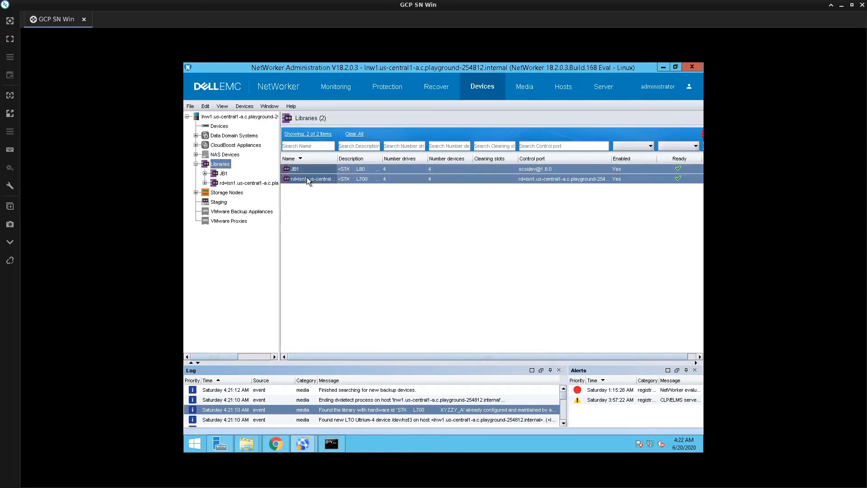
key(Delete)
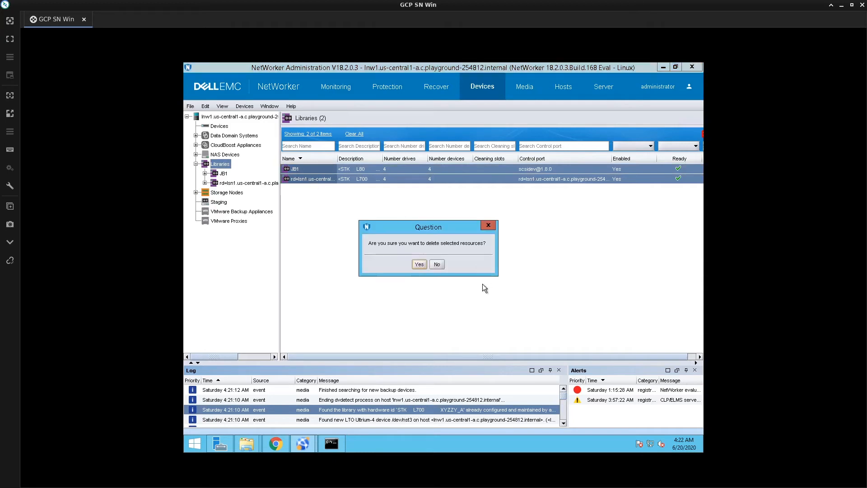
click(418, 264)
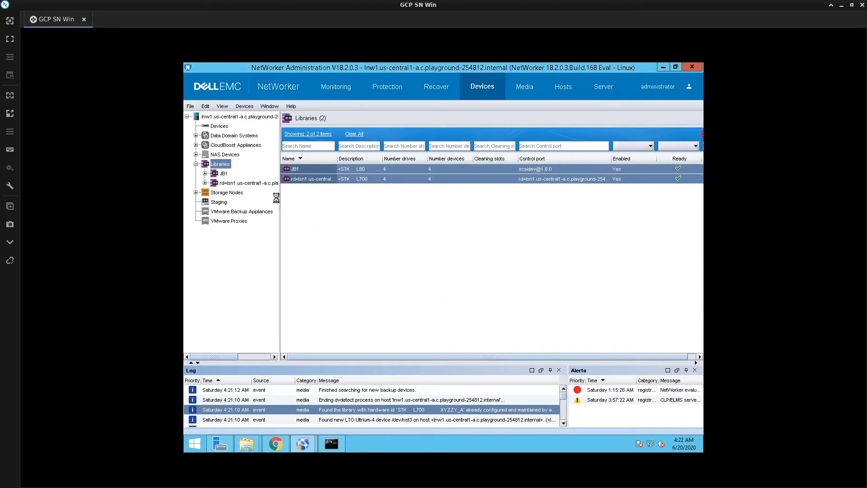
- Sort the devices by description, and delete the four rd=lsn1 LTO Ultrium drives and /dev/nst4 through /dev/nst7
click(226, 128)
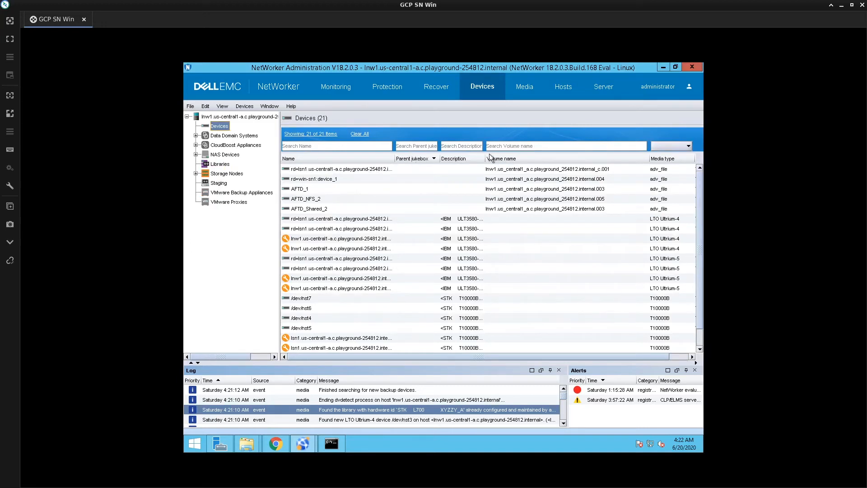
click(473, 158)
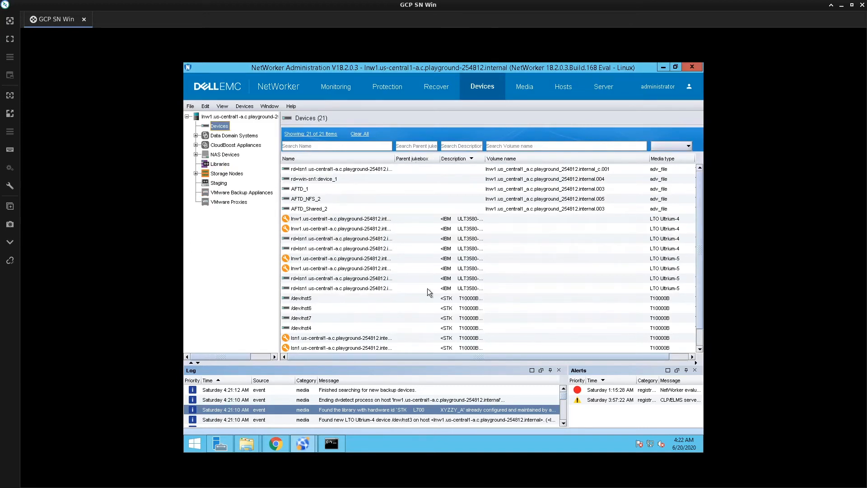
drag(314, 239, 315, 250)
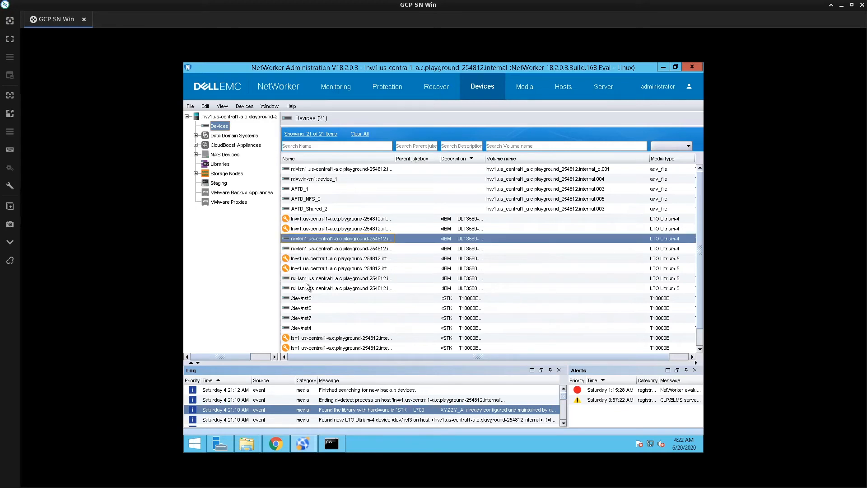
ctrl+click(309, 281)
ctrl+click(310, 289)
ctrl+click(306, 301)
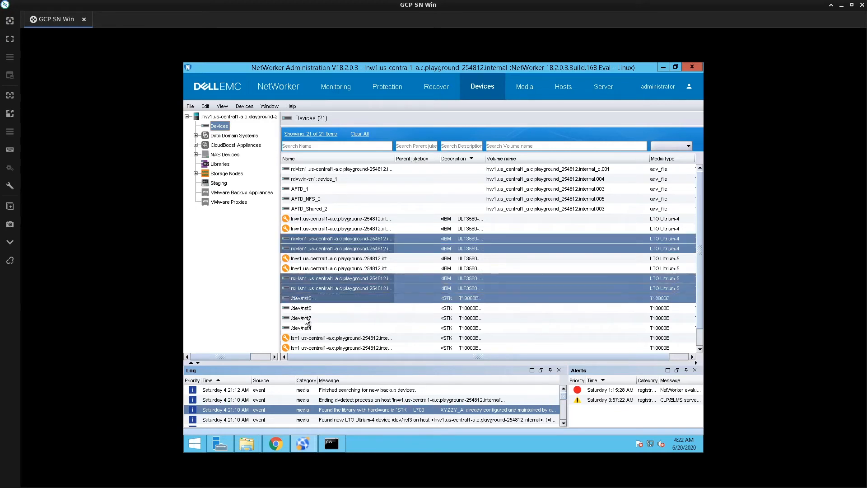
ctrl+click(306, 311)
ctrl+click(307, 320)
ctrl+click(309, 330)
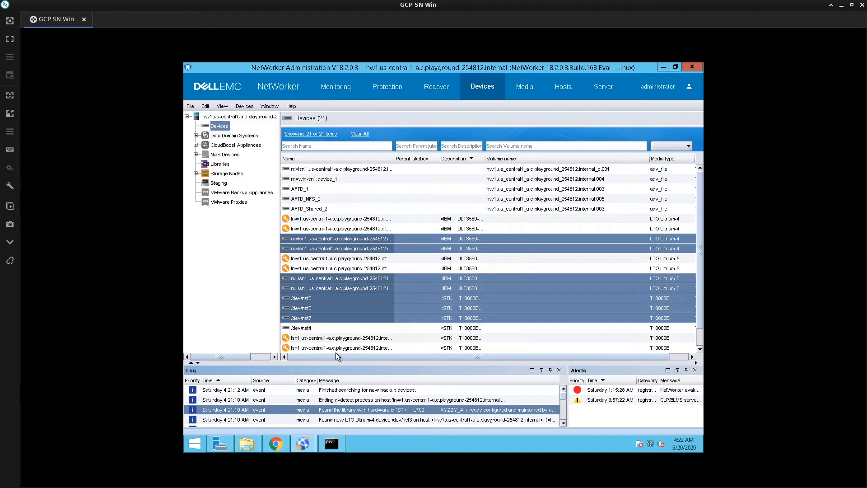
key(Delete)
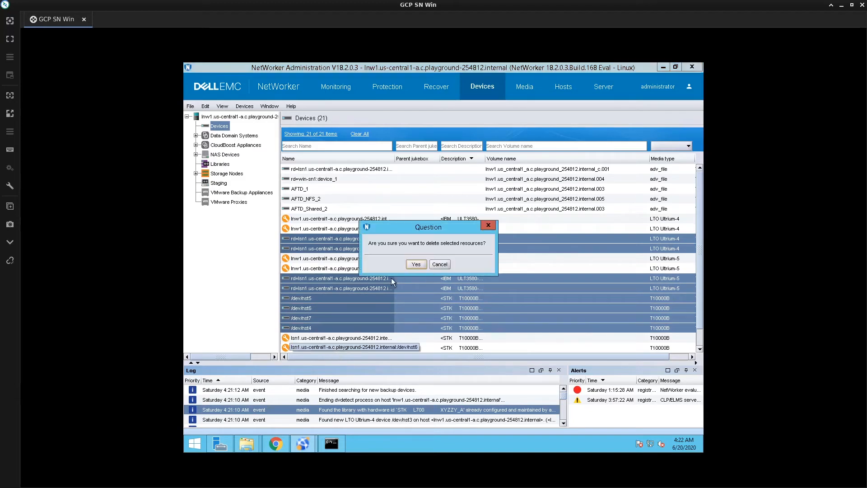
click(417, 265)
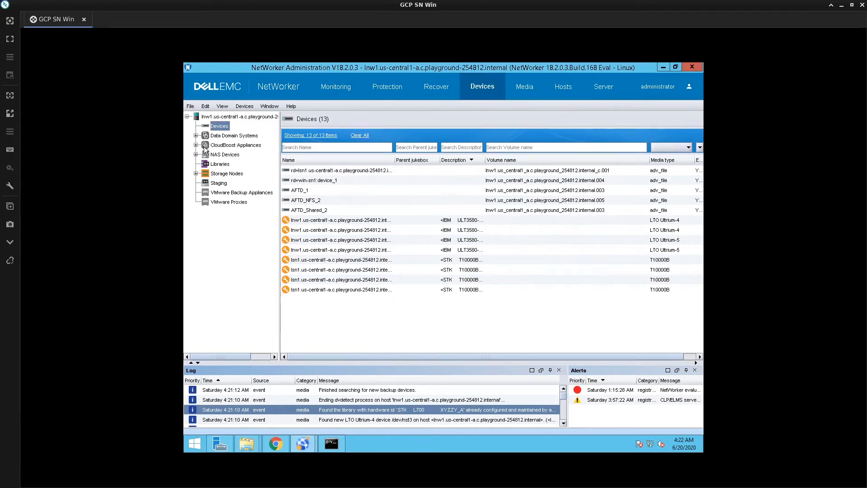
- Run Configure All Libraries for SCSI/NDMP with new devices enabled, excluding storage node win-sn1
click(216, 167)
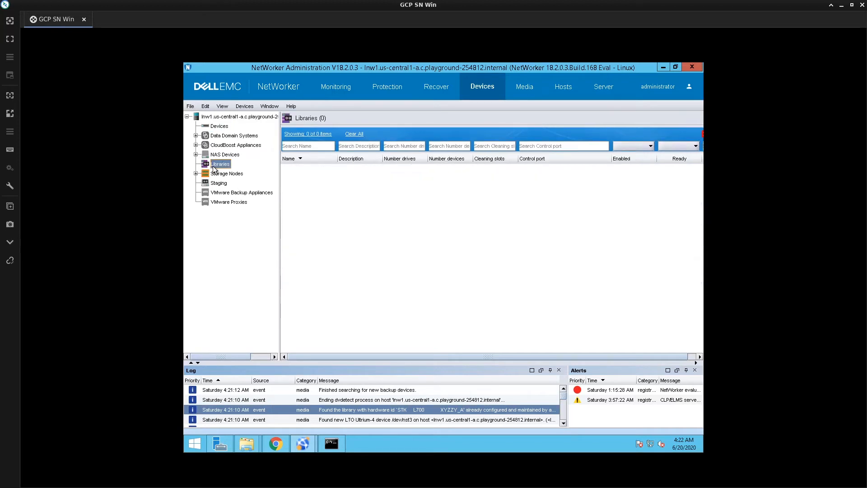
right_click(227, 167)
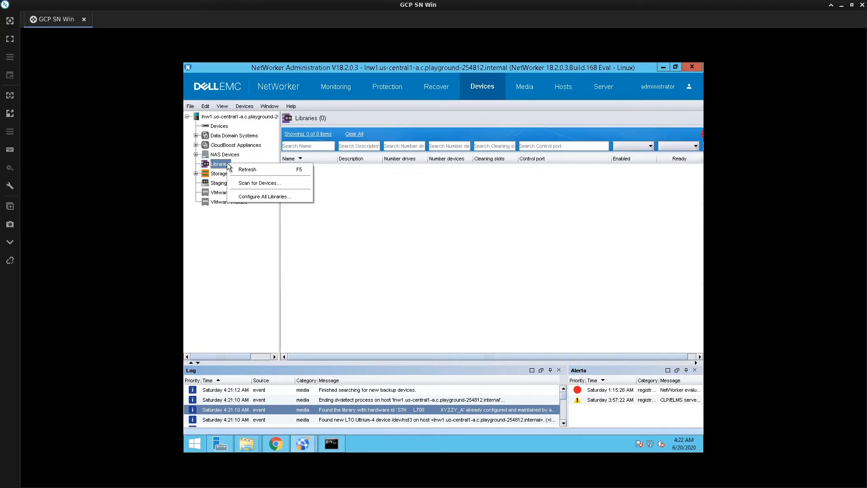
click(256, 197)
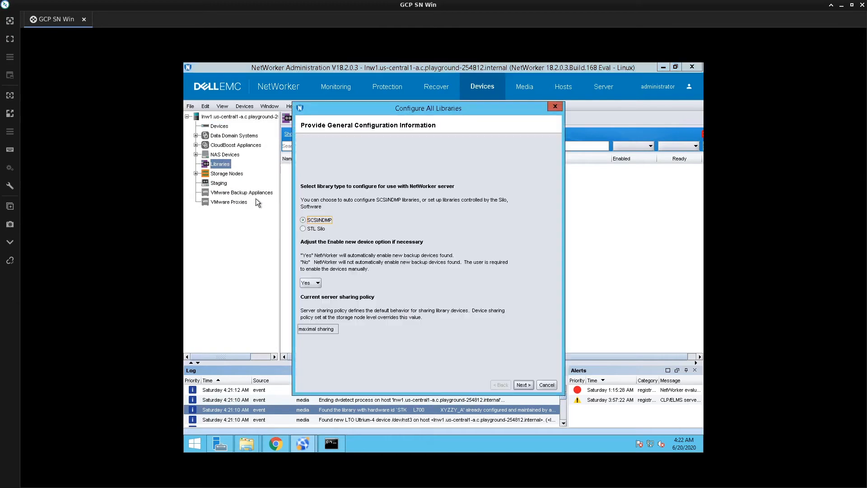
click(524, 385)
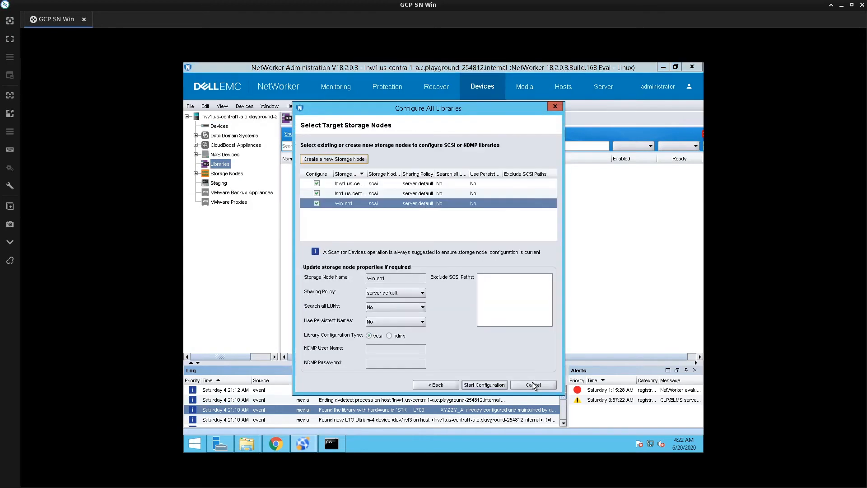
click(316, 204)
click(490, 385)
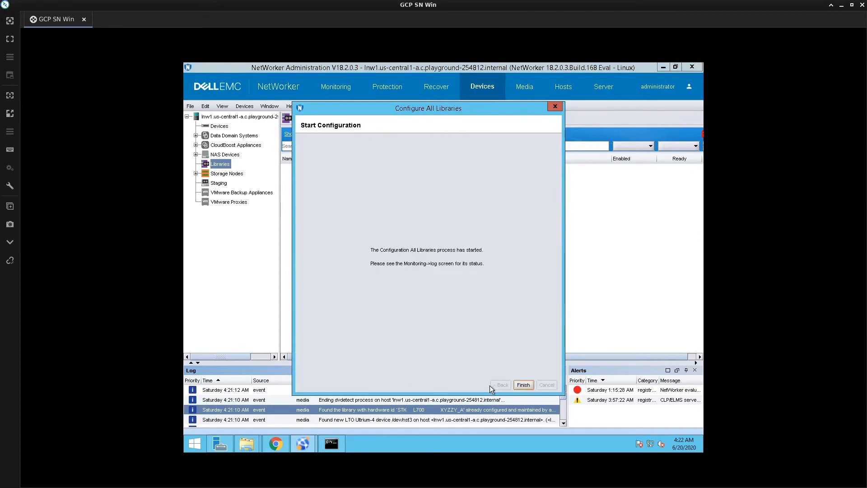
click(522, 385)
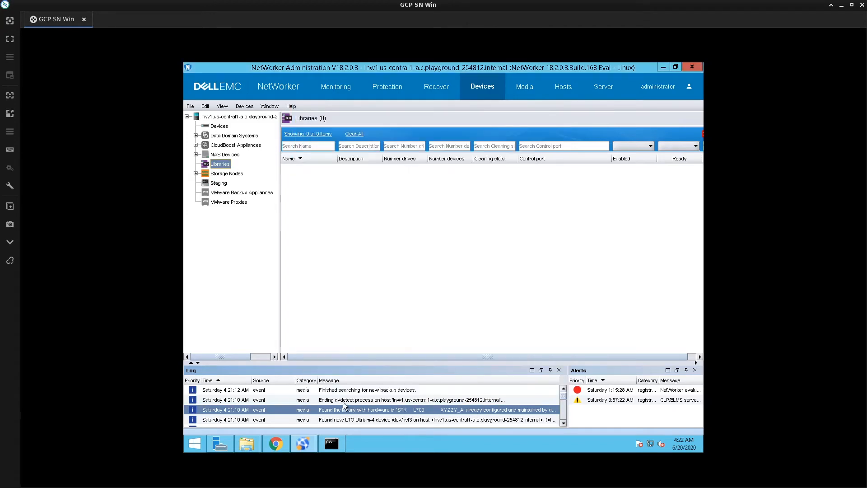
- Check the library configuration's progress in the log and refresh the Libraries list
click(371, 393)
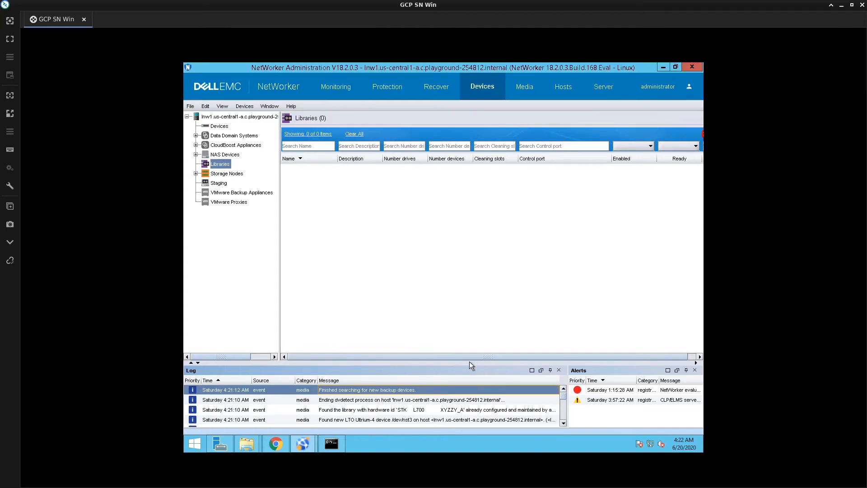
drag(470, 362, 481, 304)
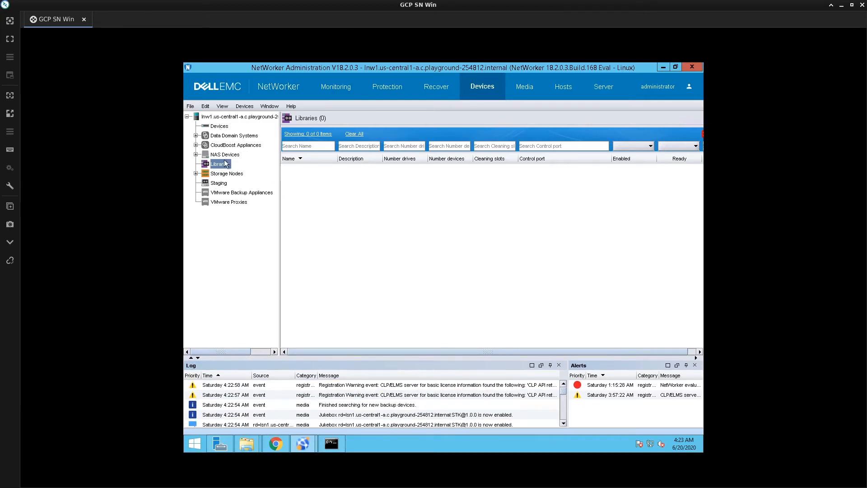
click(224, 108)
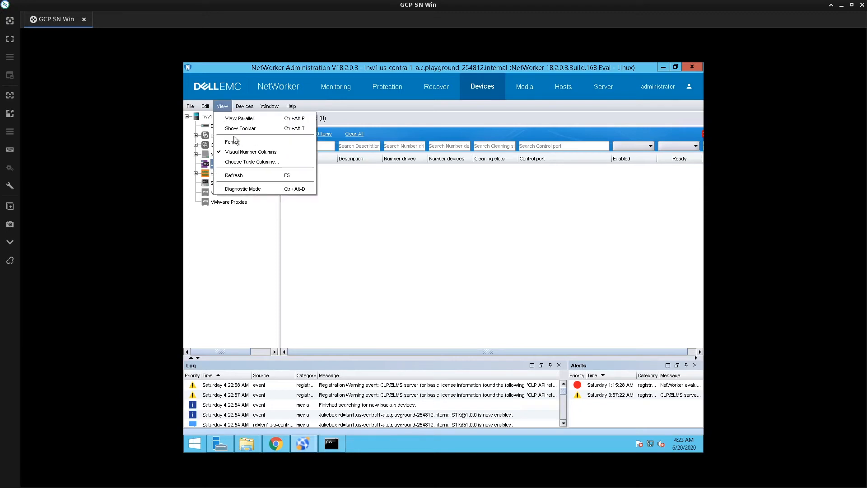
click(232, 176)
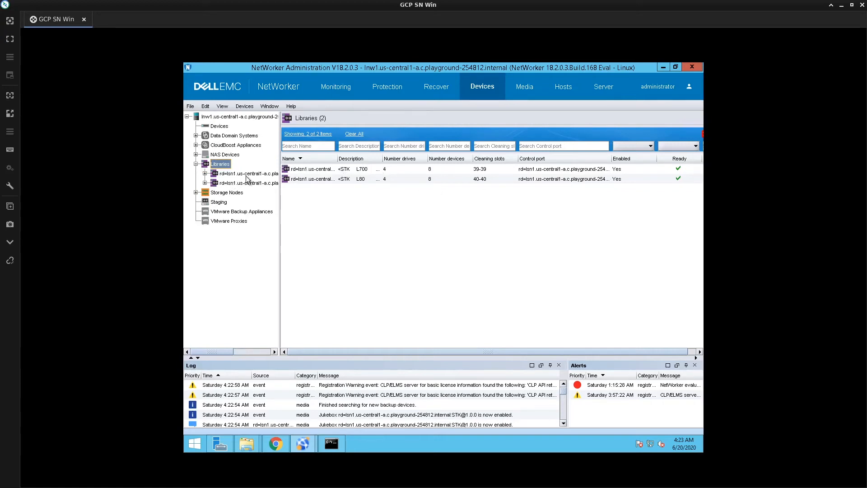
- Run Configure All Libraries for SCSI/NDMP with new devices enabled on storage nodes lnw1, lsn1 and win-sn1
right_click(227, 168)
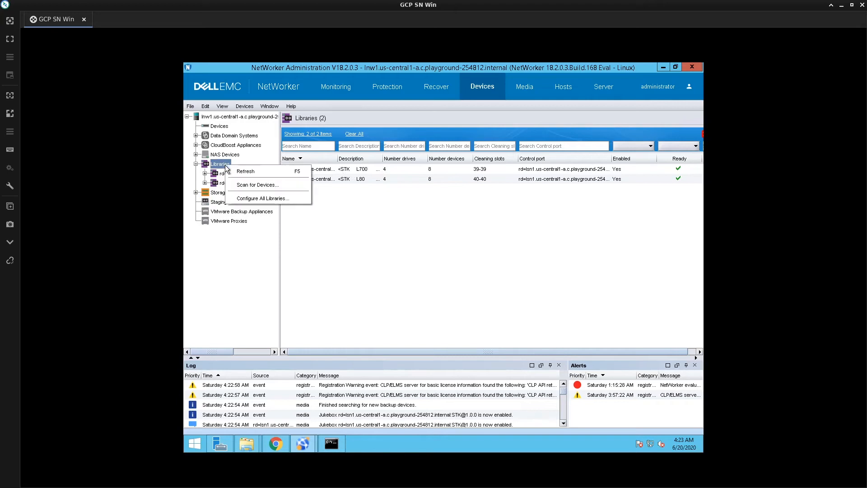
click(257, 198)
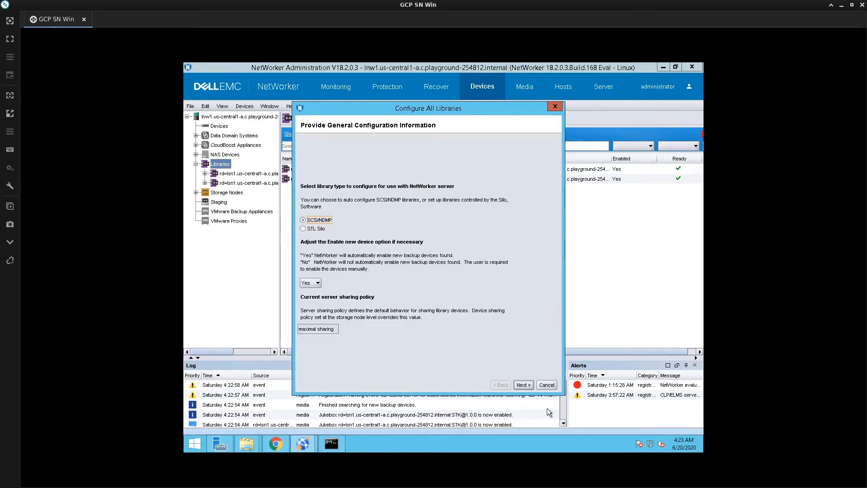
click(523, 385)
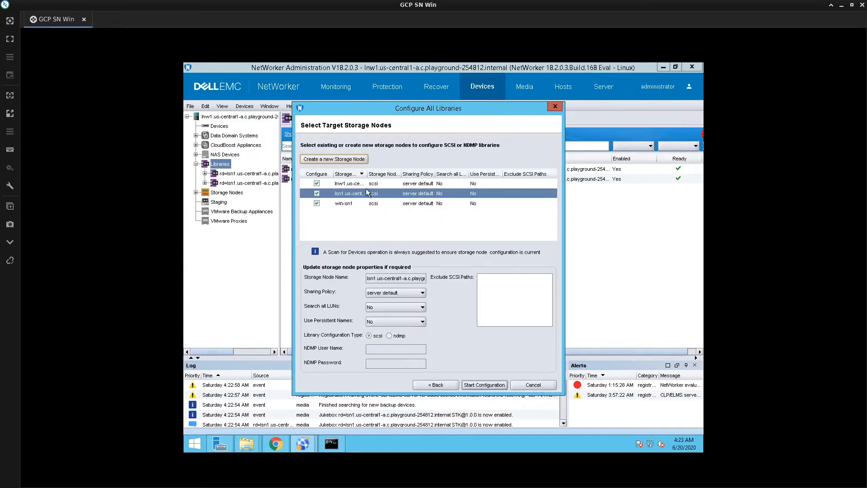
click(367, 183)
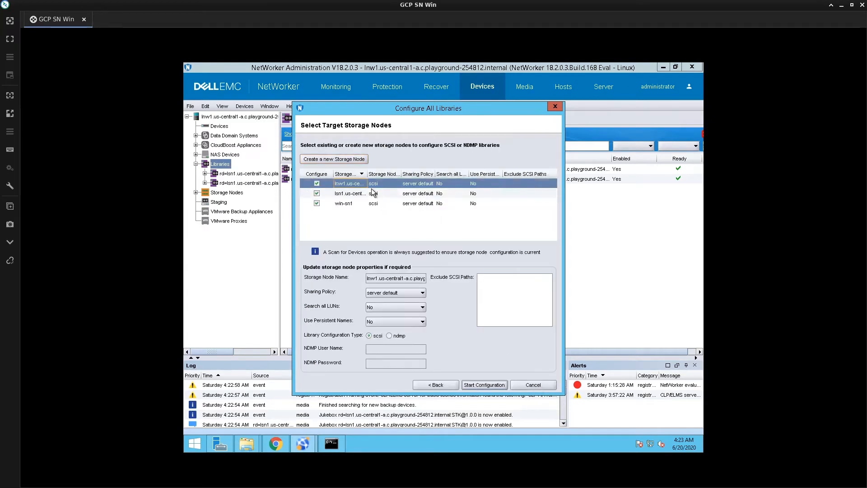
click(475, 384)
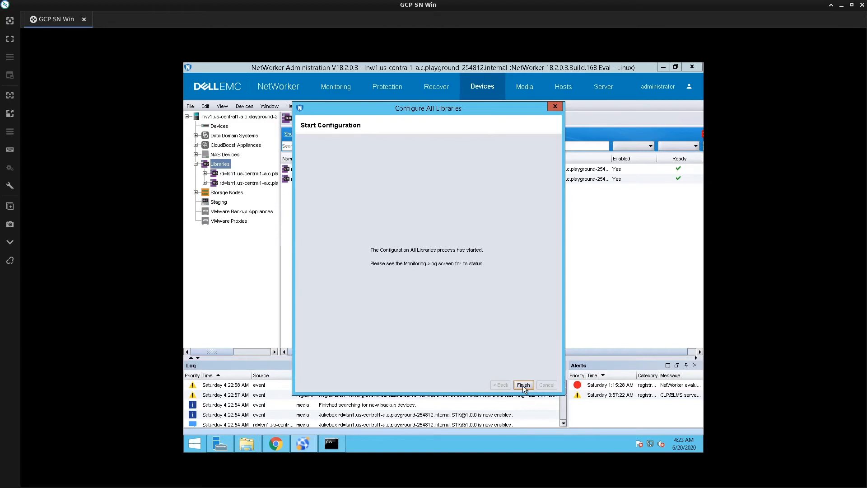
click(522, 385)
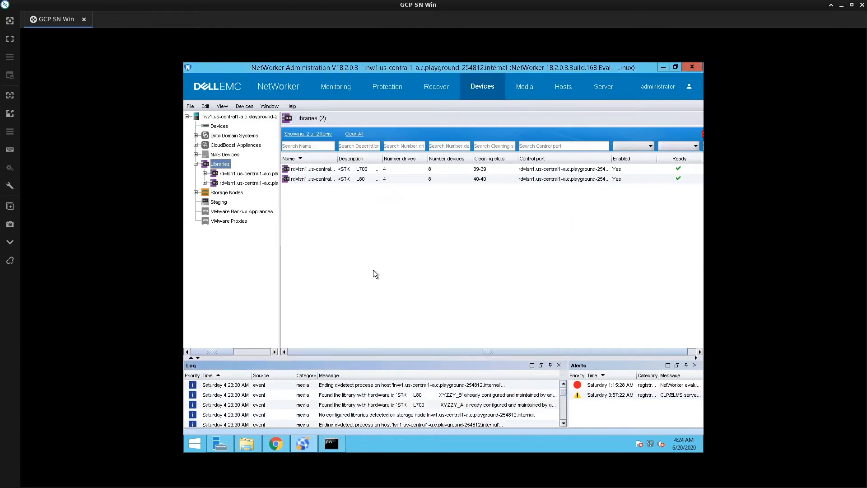
- Delete the STK L700 library controlled by lsn1 from the Libraries list
click(320, 174)
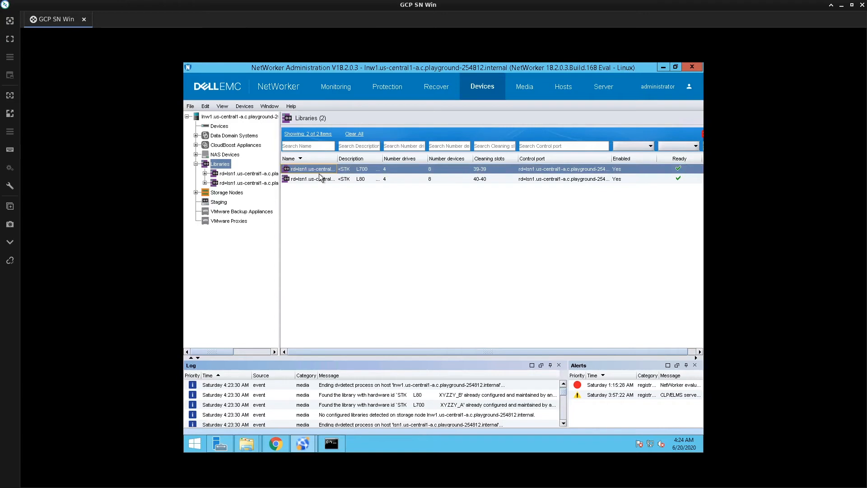
key(Delete)
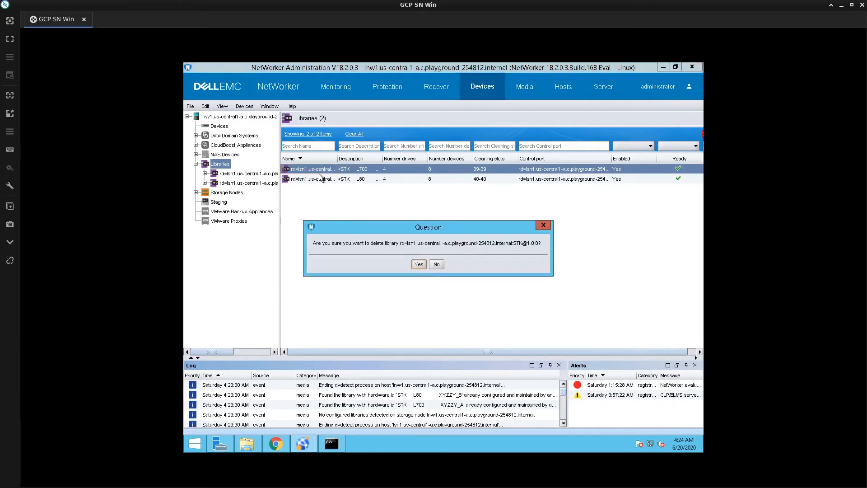
key(Return)
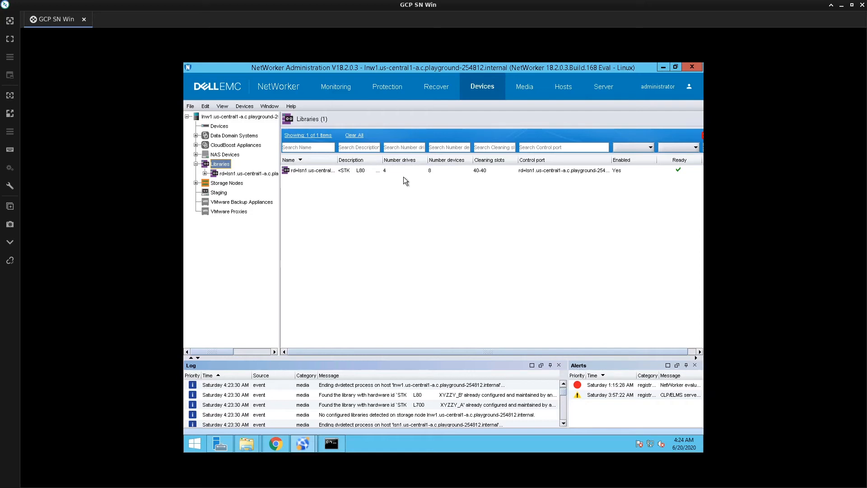
- Run Configure All Libraries for SCSI/NDMP on lnw1 only, excluding storage nodes lsn1 and win-sn1
right_click(226, 166)
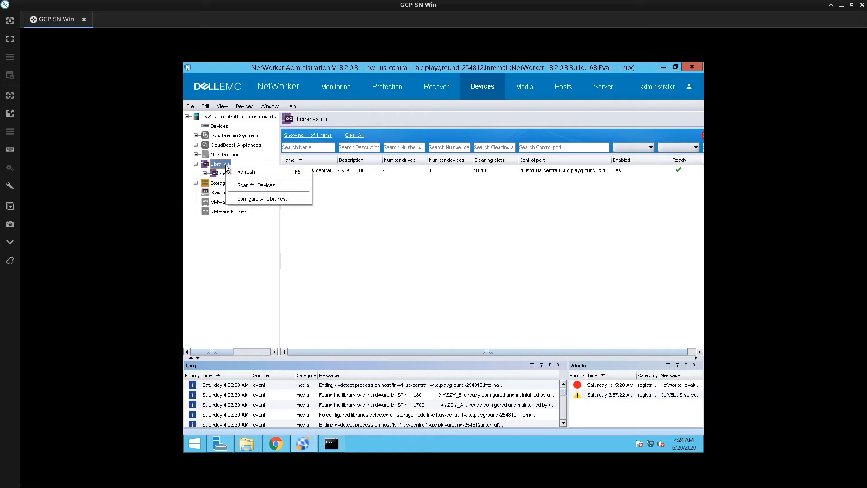
click(257, 200)
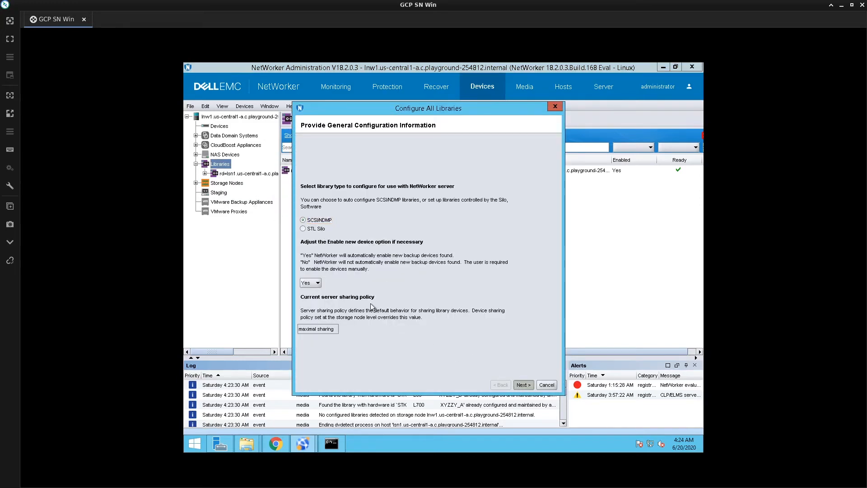
click(317, 194)
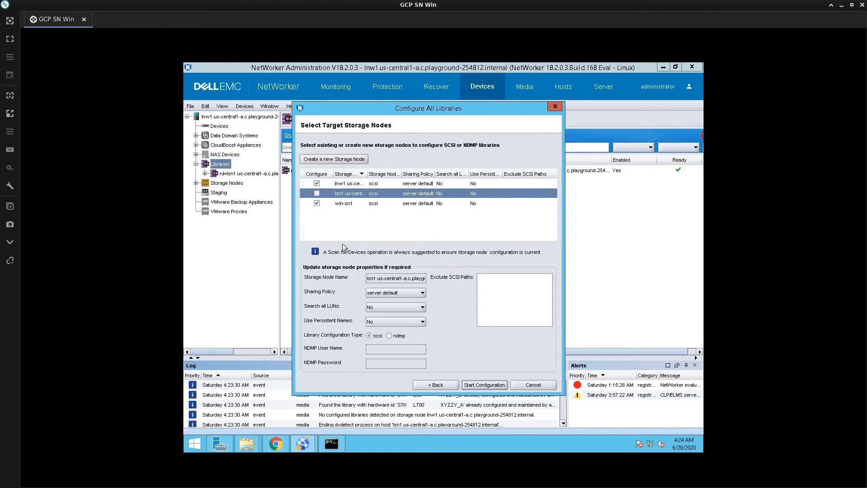
click(317, 203)
click(497, 386)
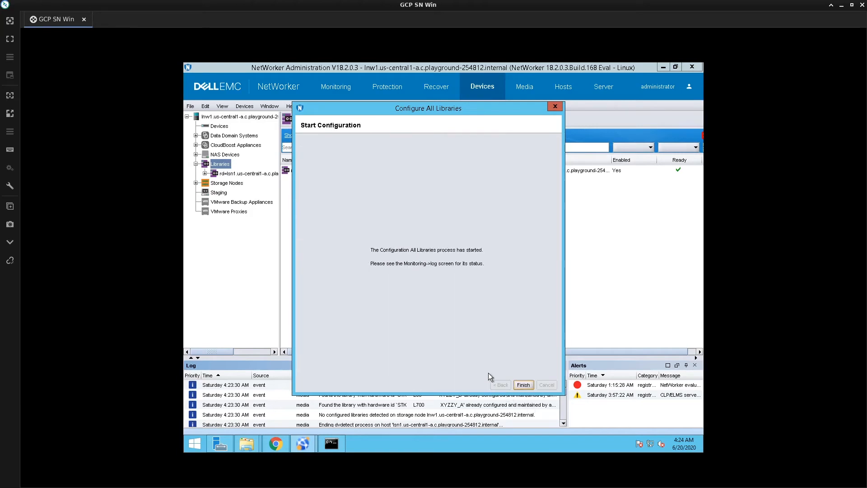
click(524, 386)
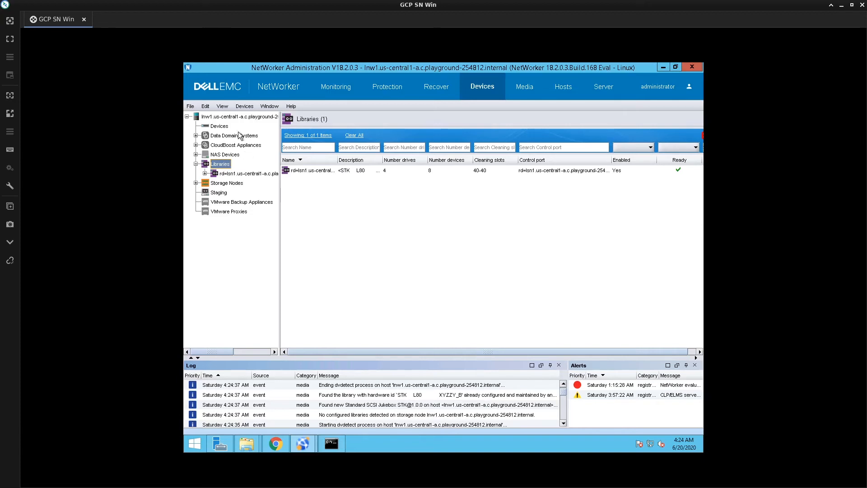
click(223, 106)
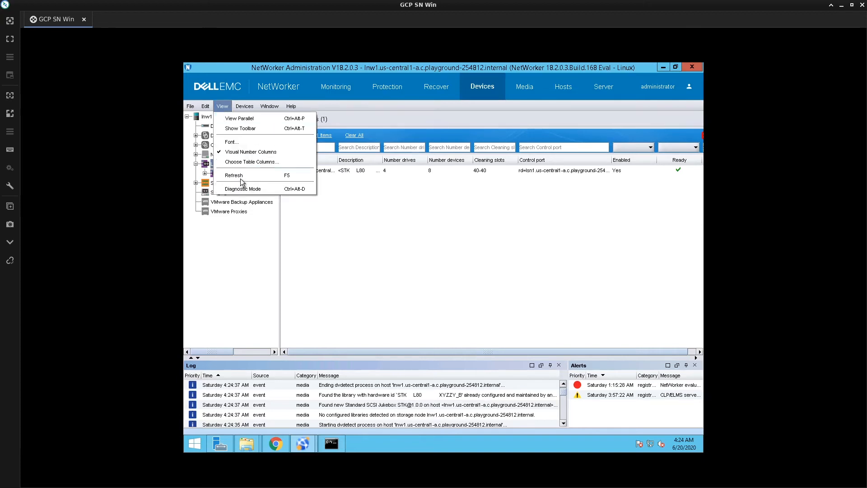
click(239, 176)
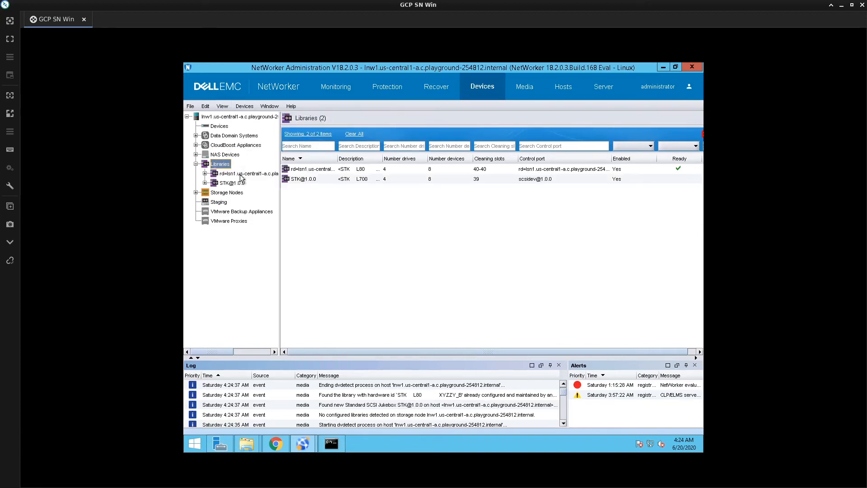
click(353, 181)
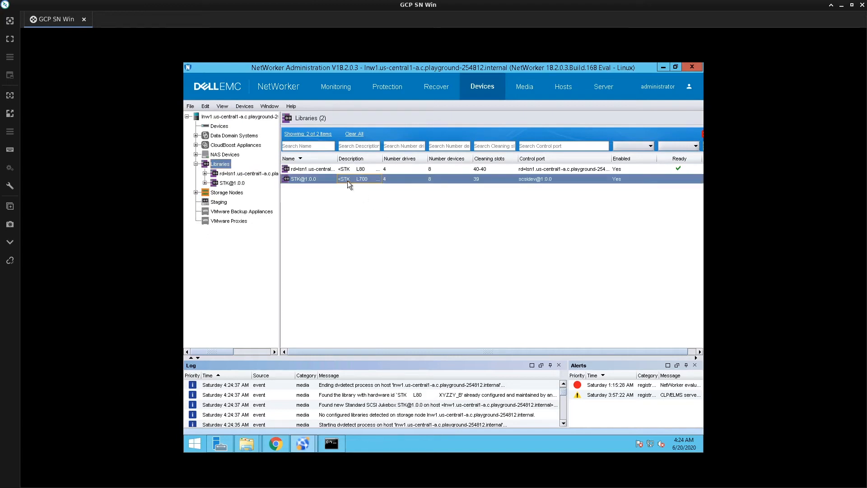
click(227, 184)
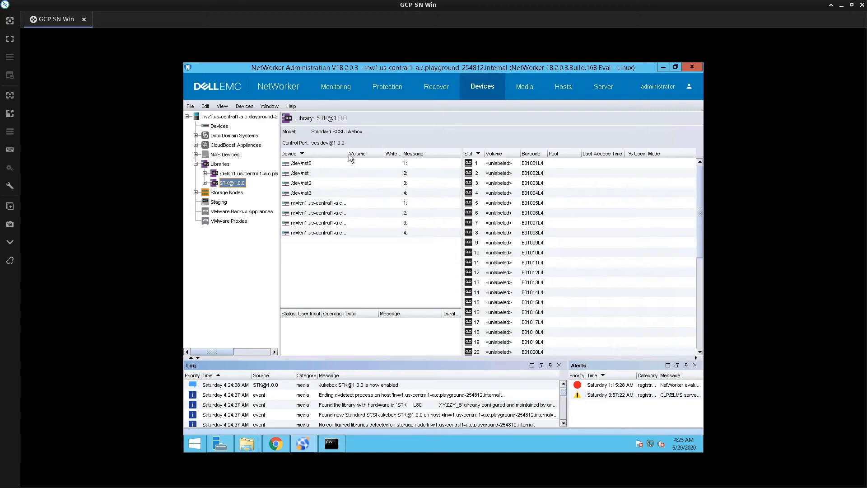
drag(348, 156, 396, 158)
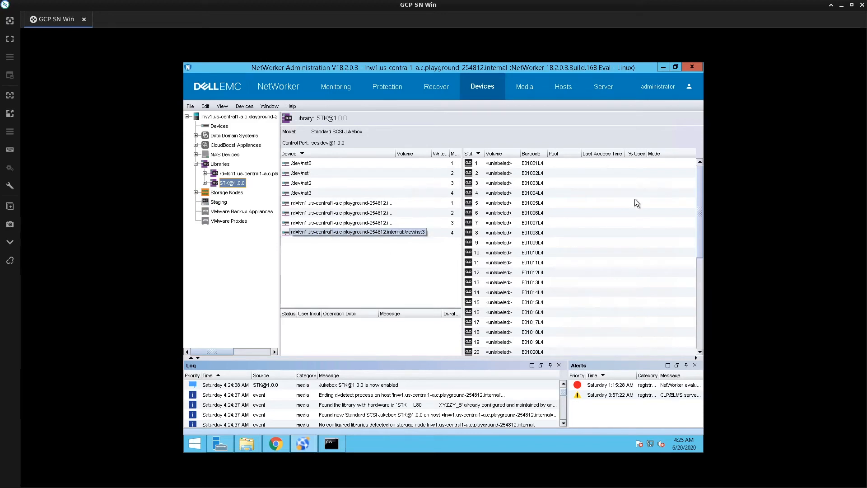
click(590, 164)
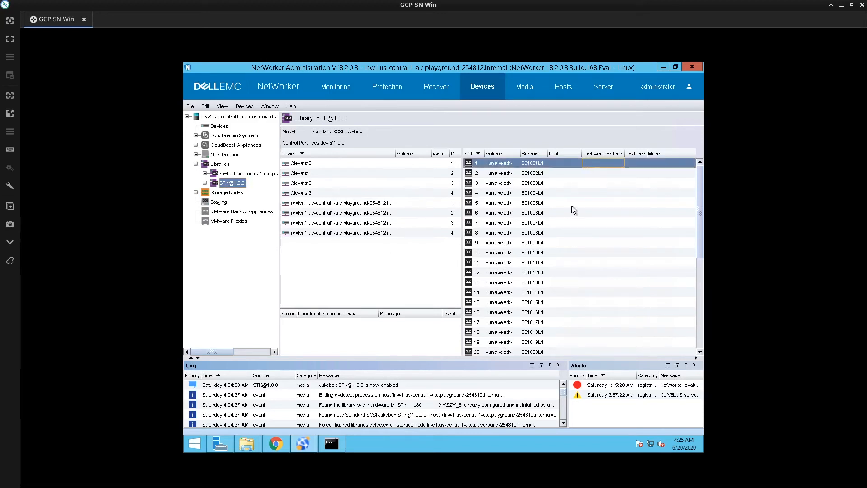
shift+click(542, 182)
right_click(542, 182)
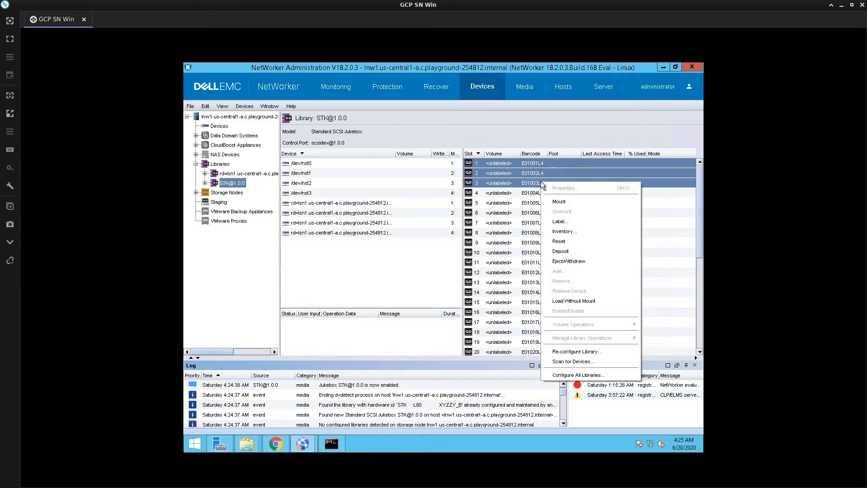
click(555, 225)
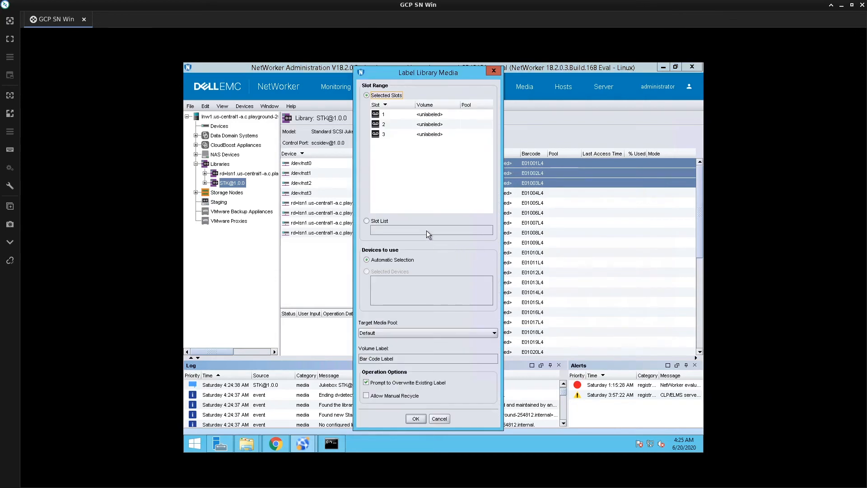
click(417, 334)
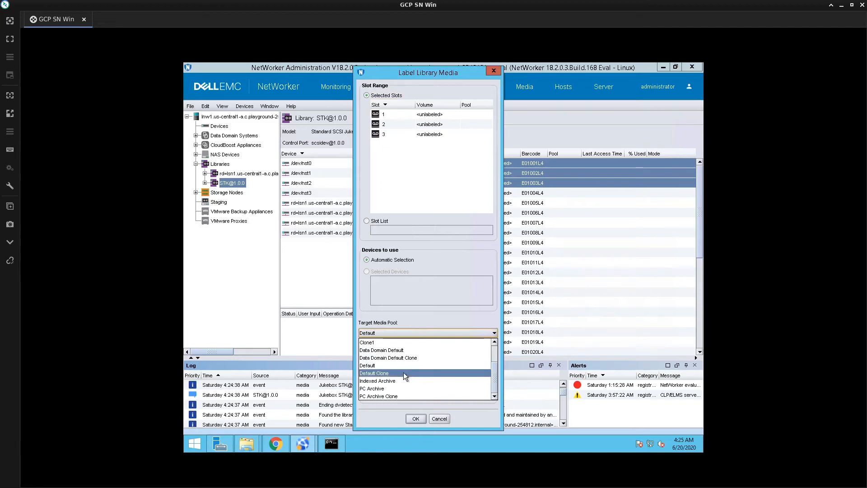
scroll(403, 372, up, 2)
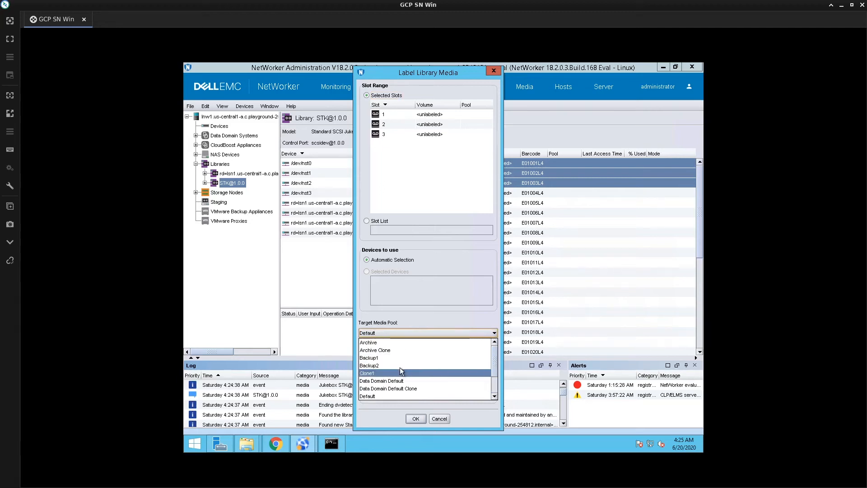
click(396, 358)
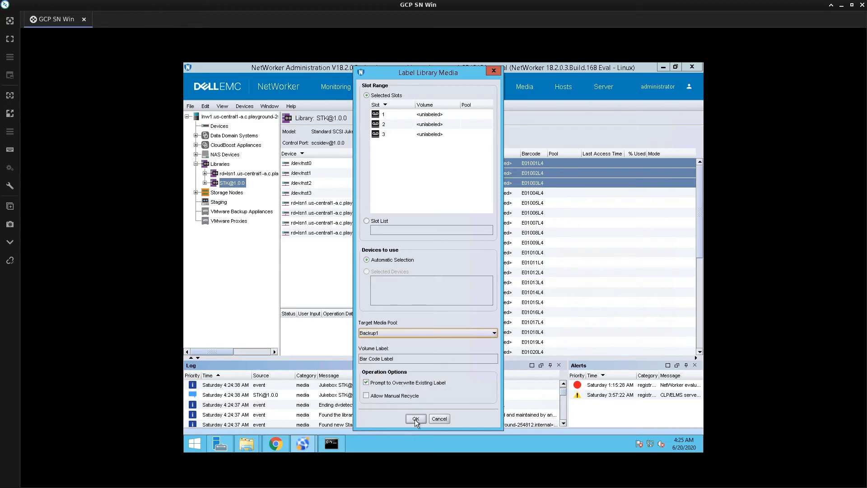
click(415, 419)
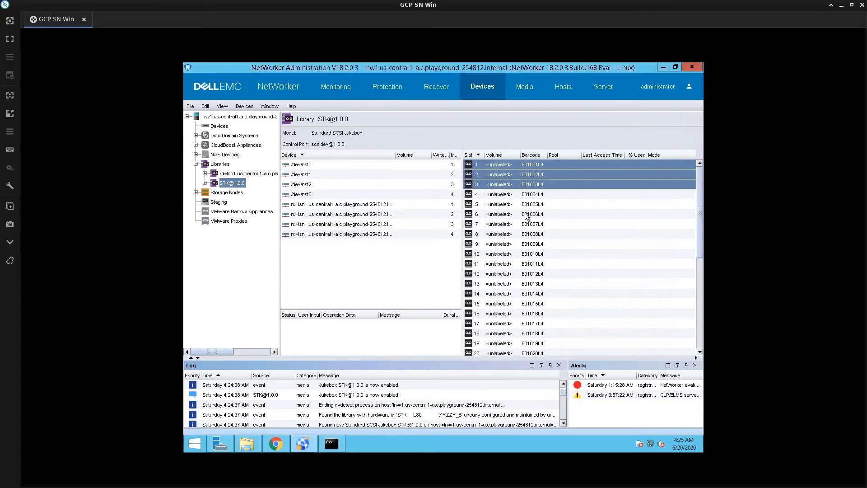
click(533, 195)
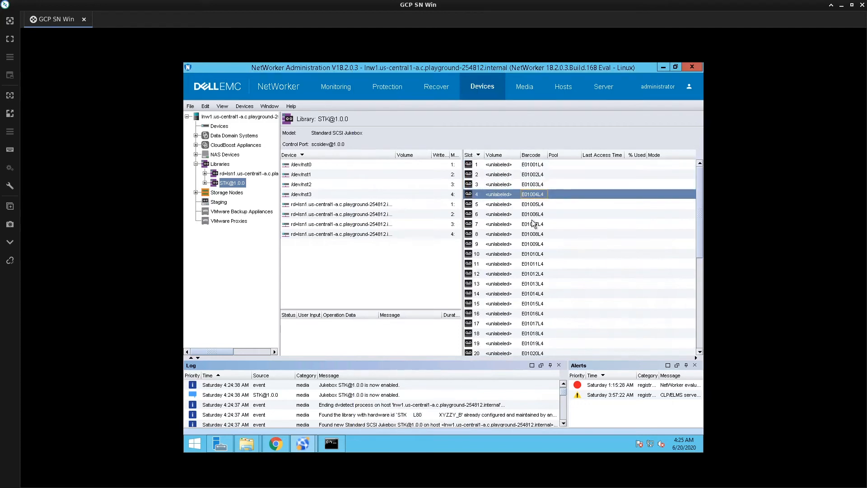
shift+click(533, 216)
right_click(533, 215)
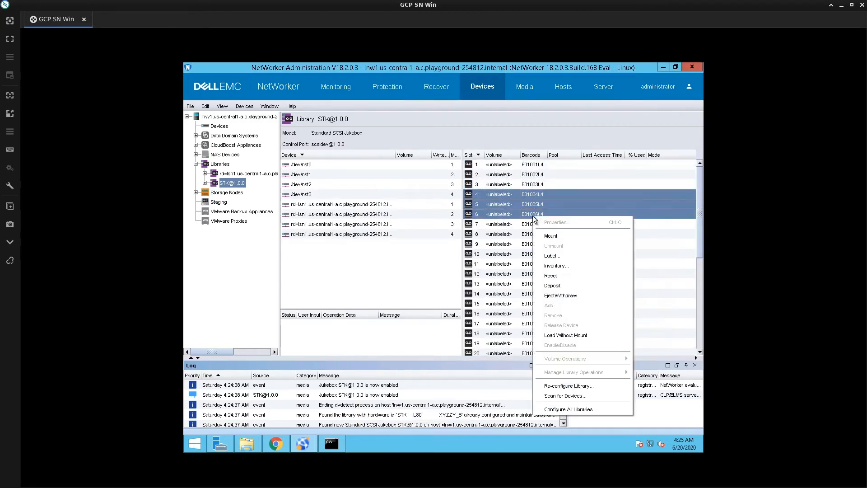
click(550, 256)
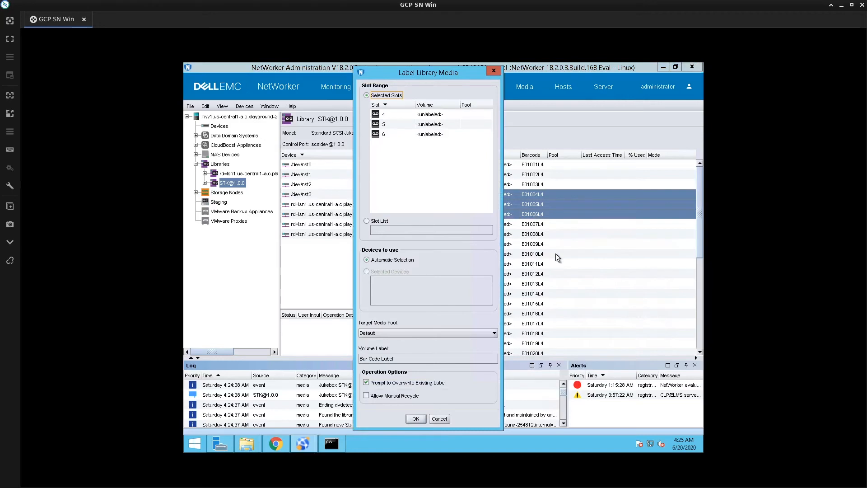
click(422, 332)
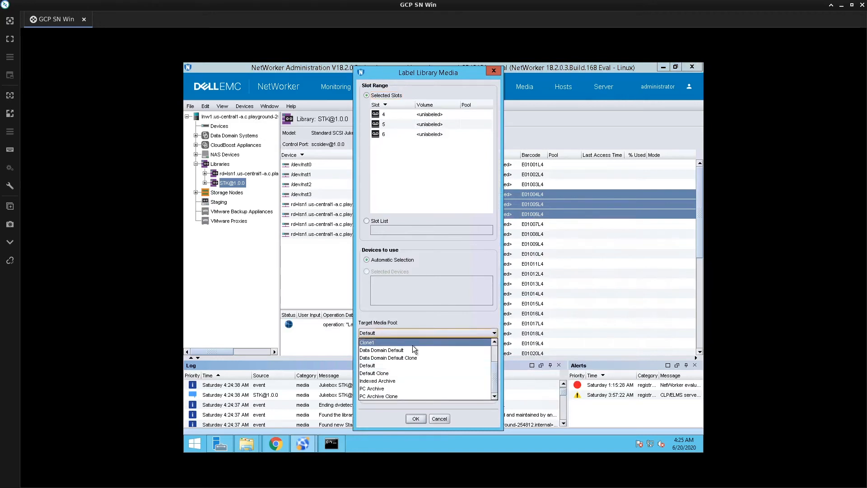
scroll(413, 346, up, 1)
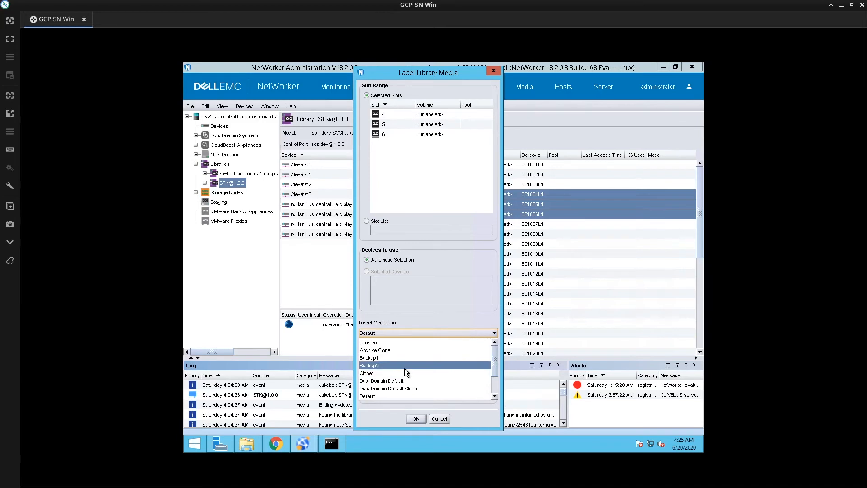
click(404, 368)
click(416, 418)
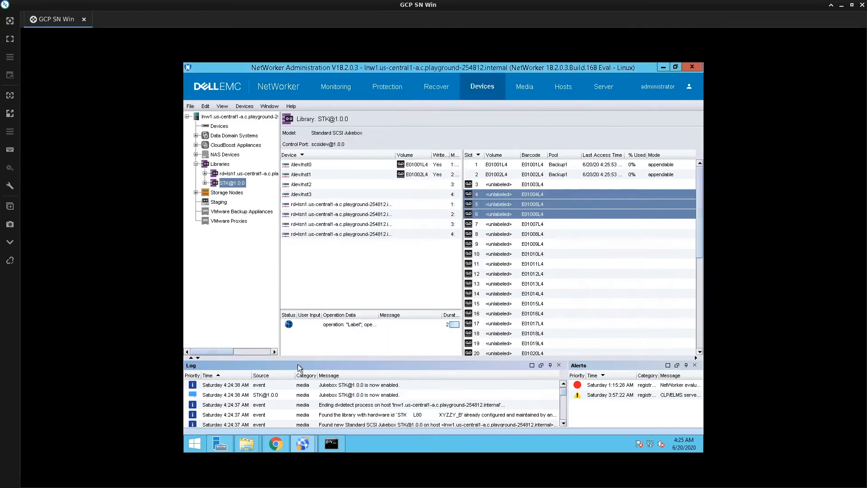
- Enlarge the library operations list and check the progress of both label operations
click(346, 324)
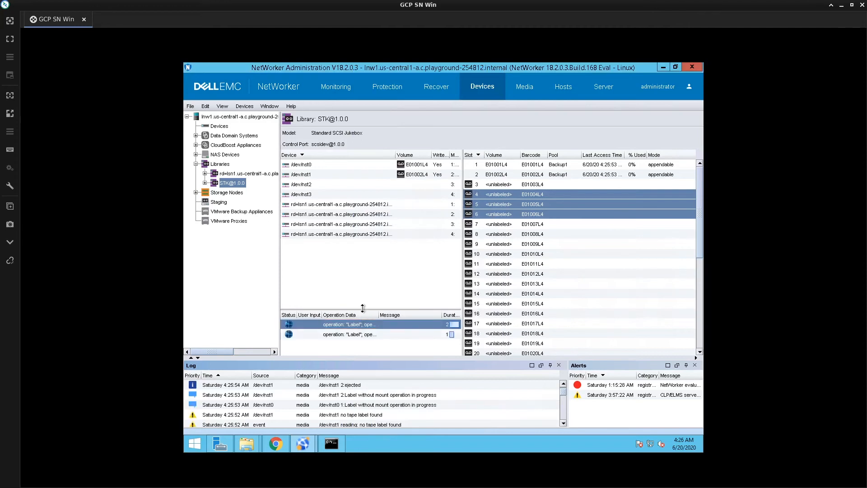
drag(368, 258, 368, 261)
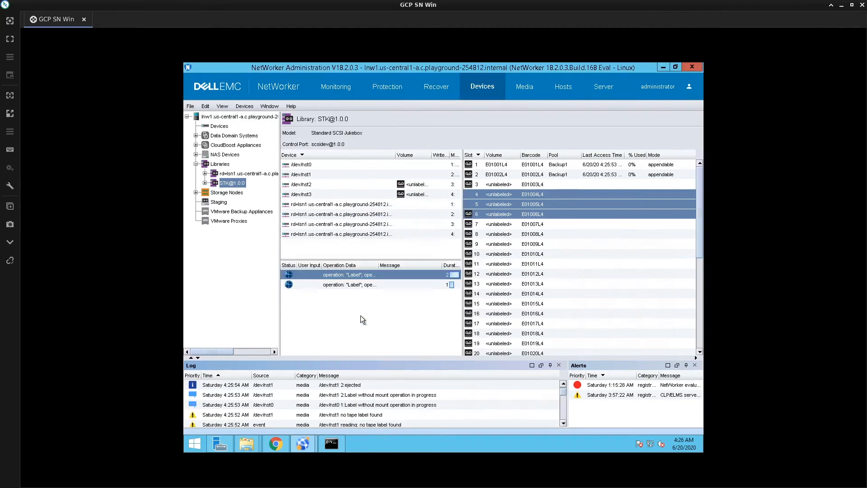
click(365, 288)
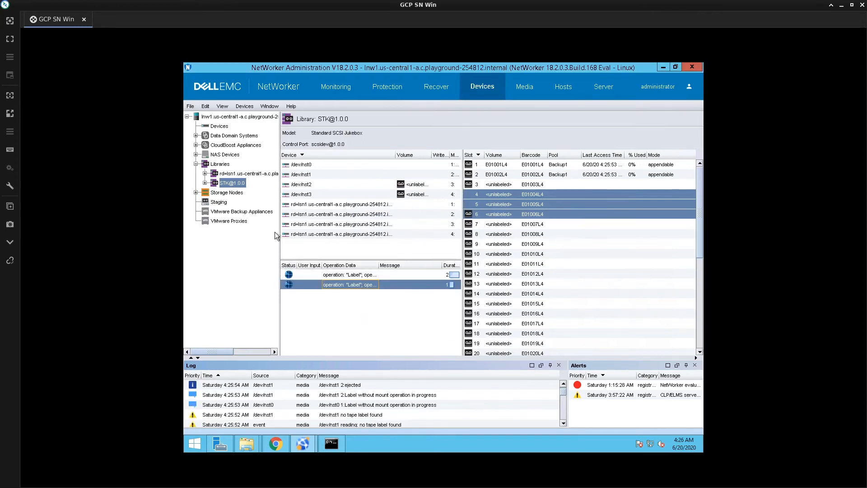
click(247, 174)
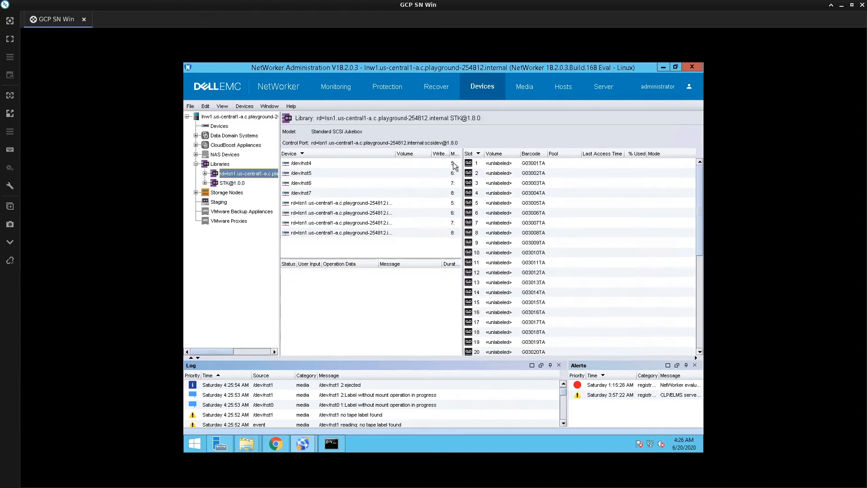
click(496, 167)
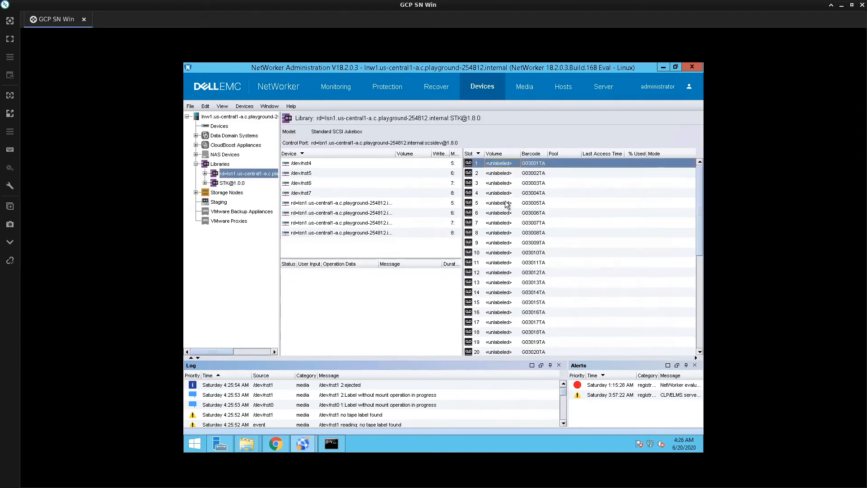
shift+click(505, 193)
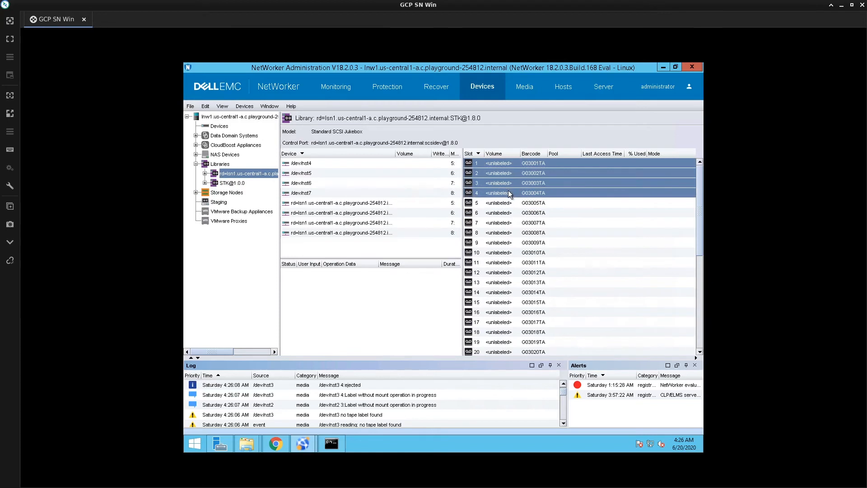
right_click(507, 191)
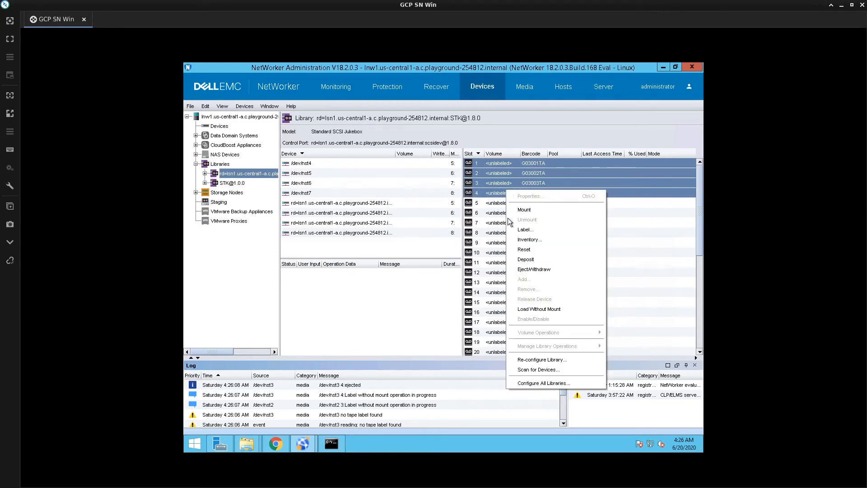
click(520, 232)
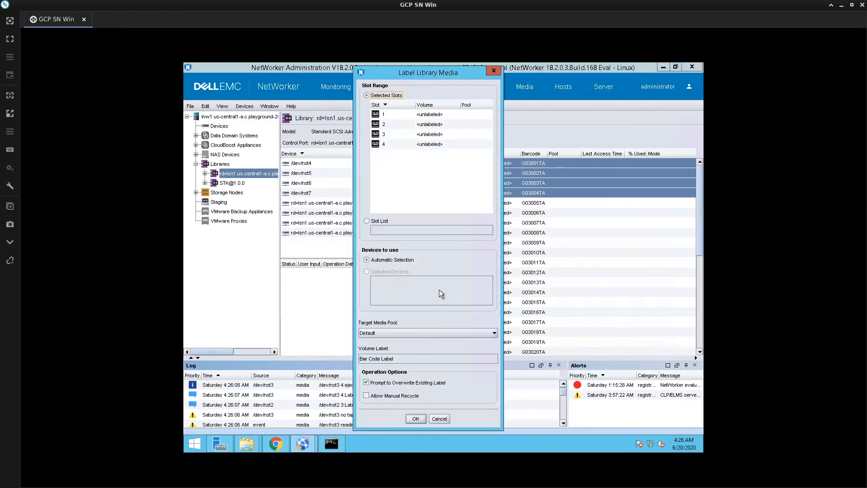
click(430, 334)
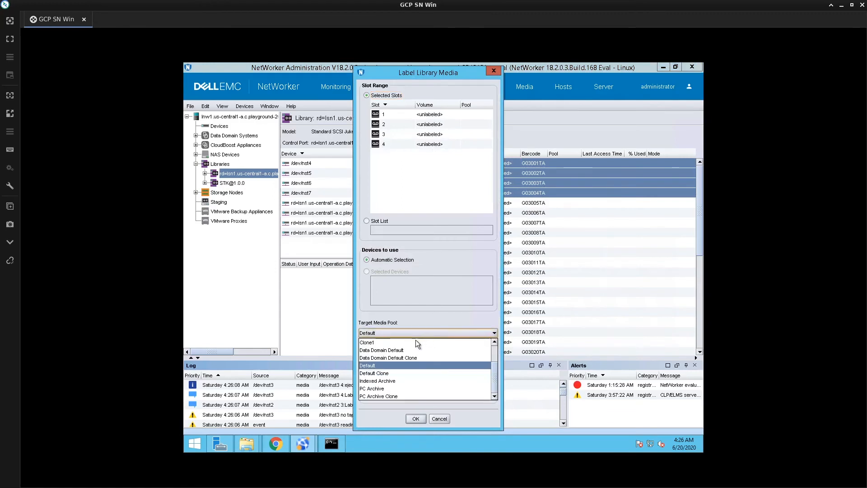
click(416, 342)
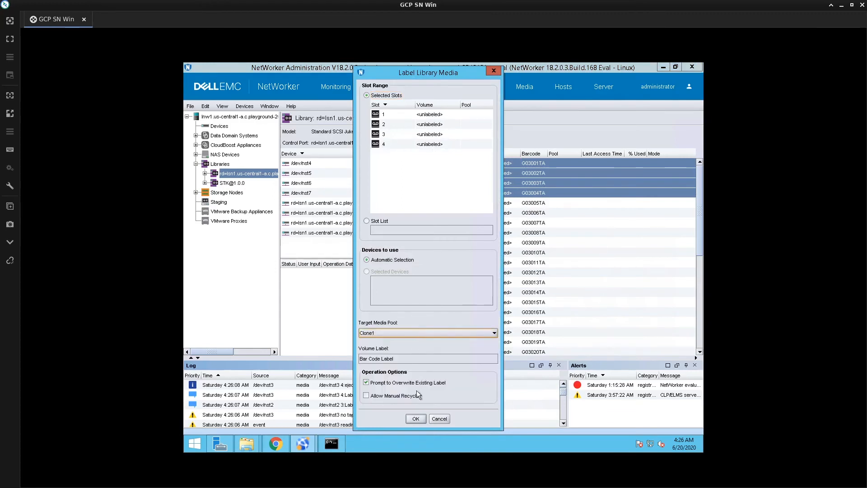
click(415, 419)
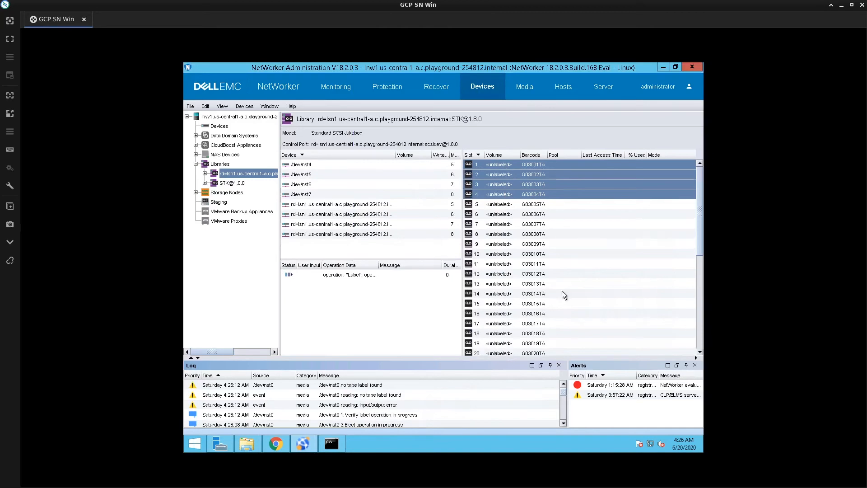
click(241, 183)
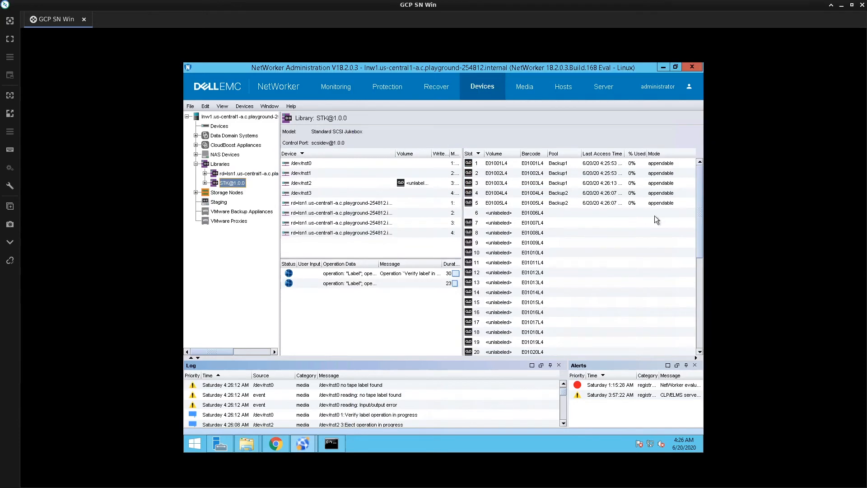
click(573, 161)
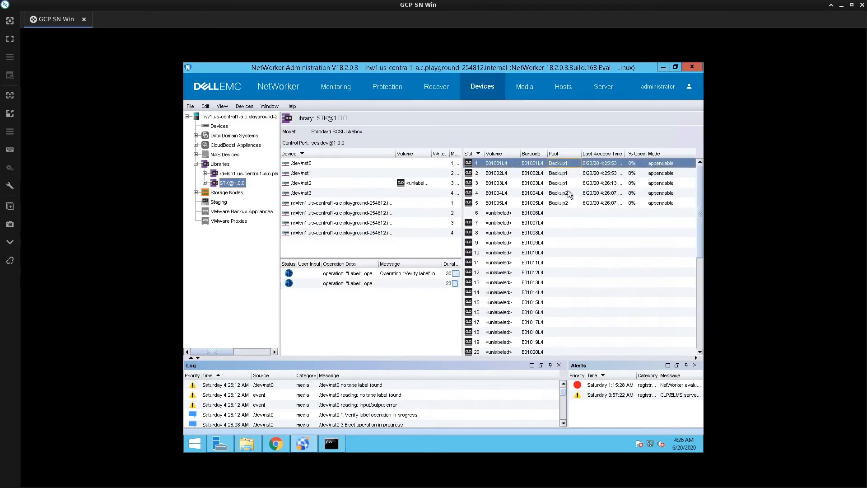
click(568, 184)
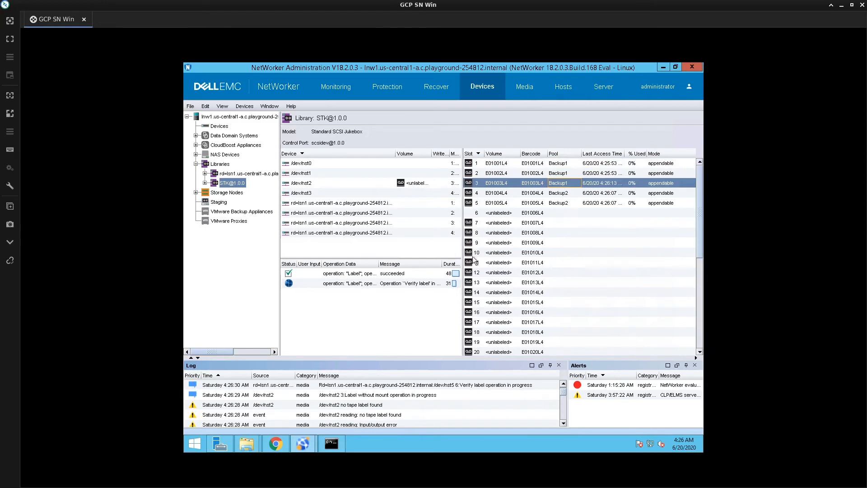
click(244, 173)
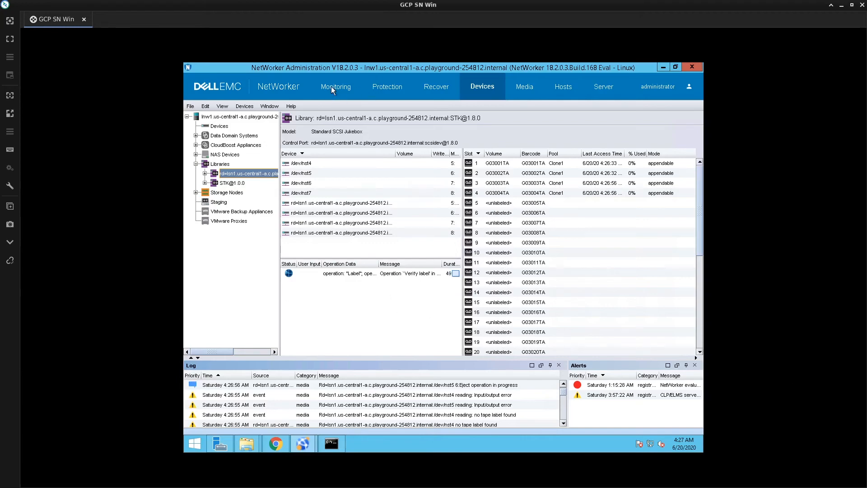
- Review the monitoring overview of policies, sessions and devices, and the list of protection clients
click(351, 88)
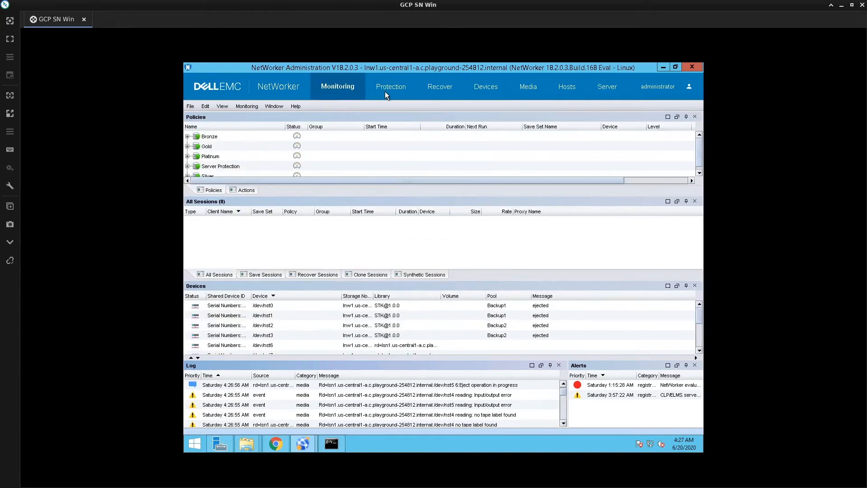
click(384, 91)
click(218, 126)
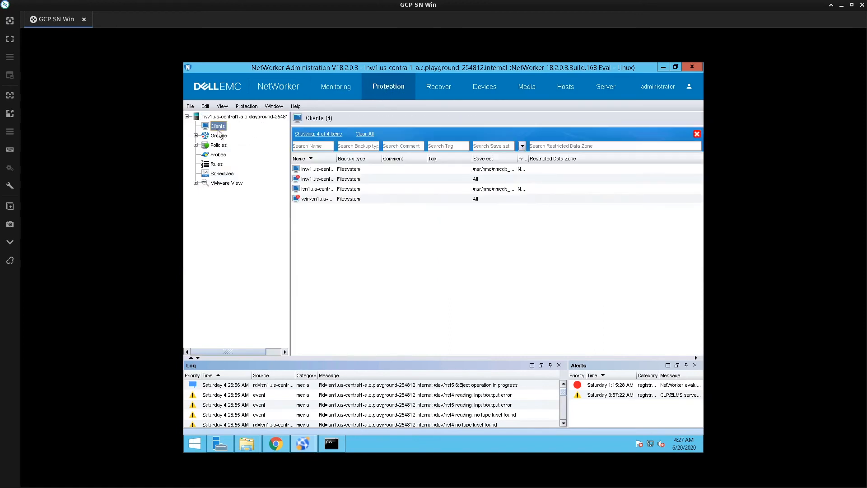
click(334, 172)
click(329, 90)
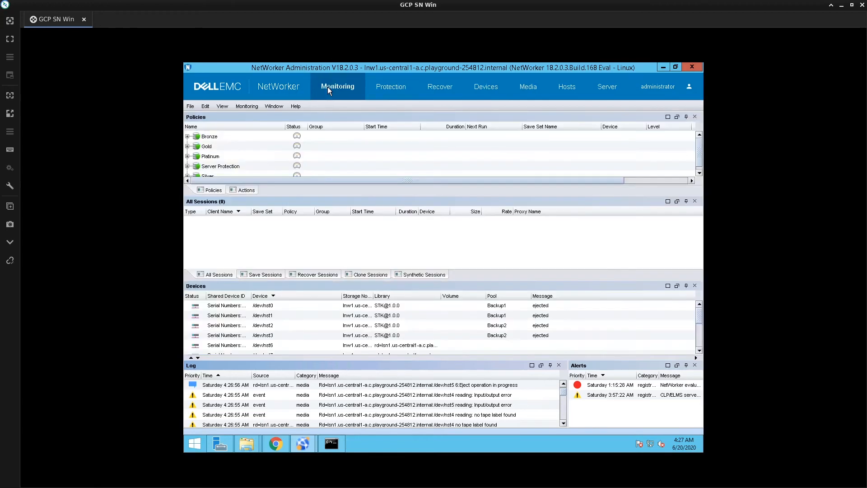
- Open the workflow properties of NMC server backup in the Server Protection policy
click(384, 86)
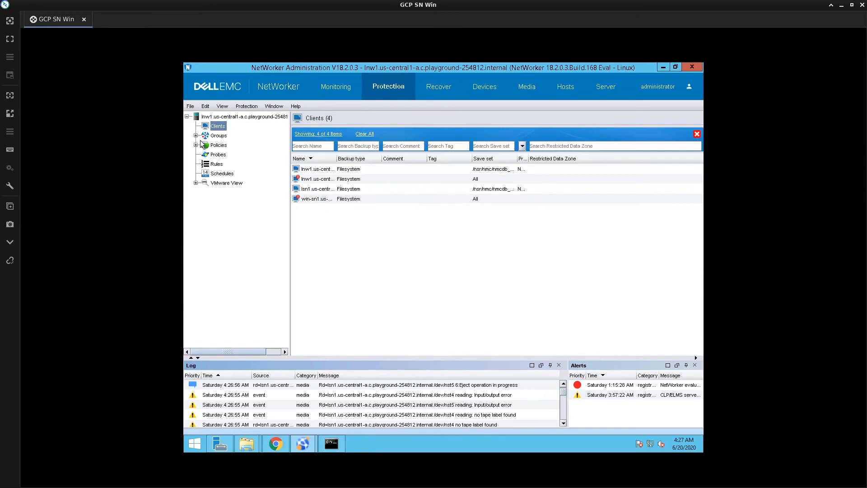
click(196, 145)
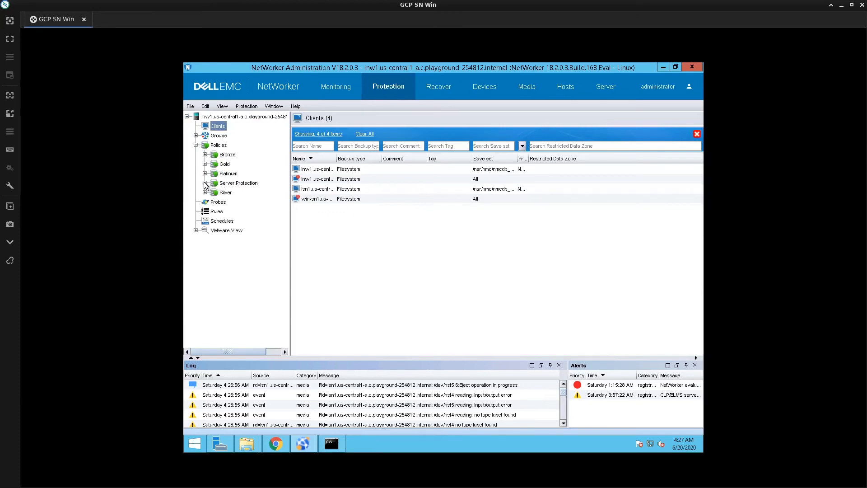
click(204, 182)
click(239, 184)
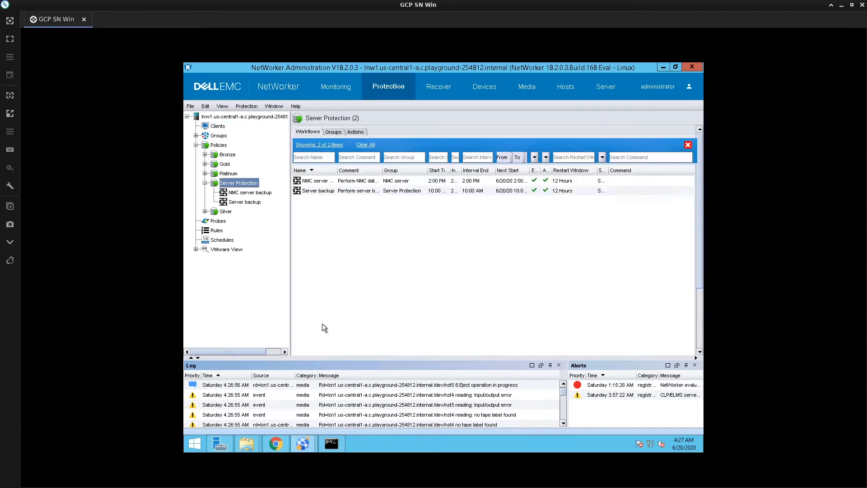
double_click(394, 184)
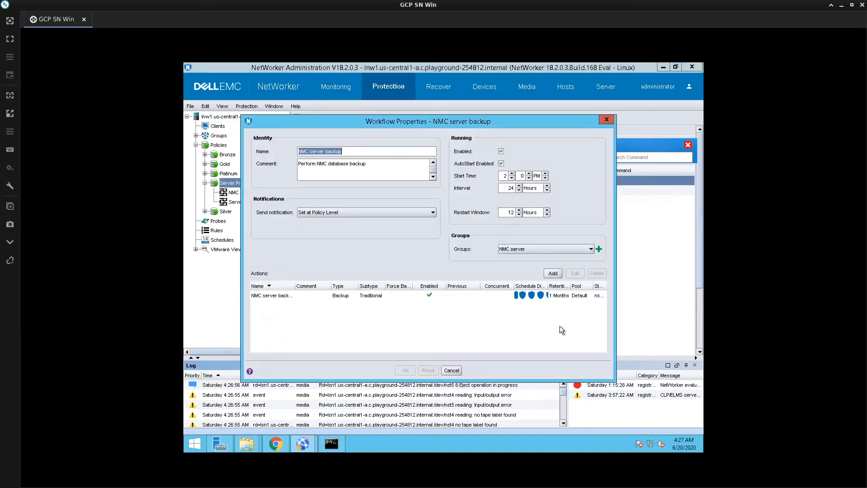
- Set the NMC server backup action's destination pool to Backup1, keeping its other options, and save the action and workflow
double_click(487, 294)
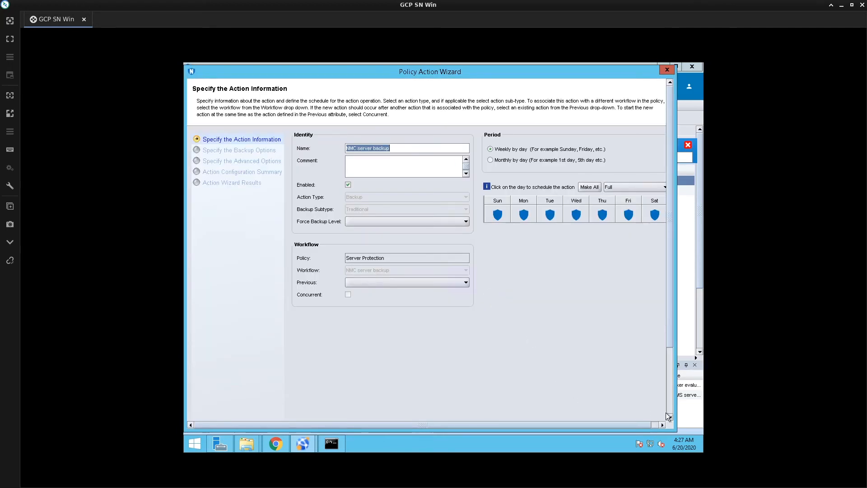
scroll(573, 424, down, 3)
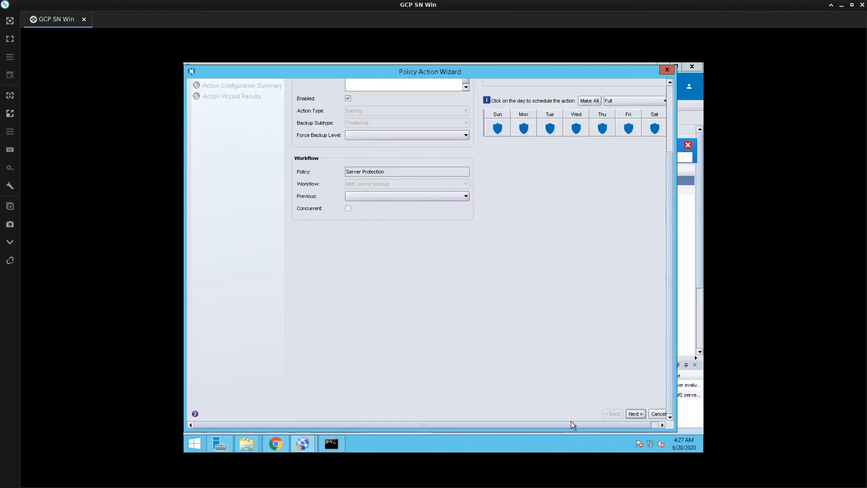
click(636, 414)
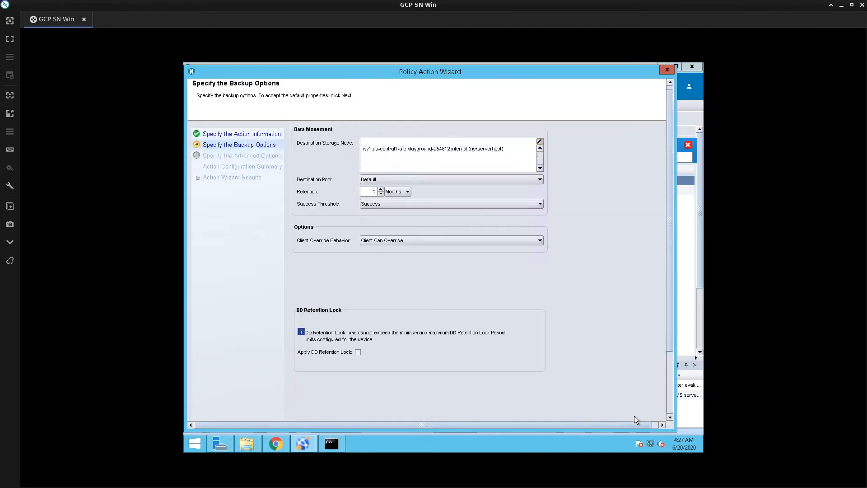
click(429, 180)
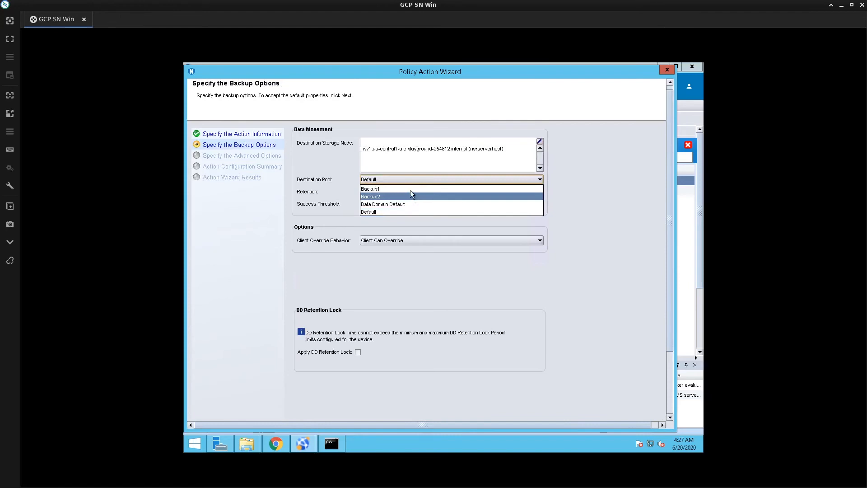
click(413, 189)
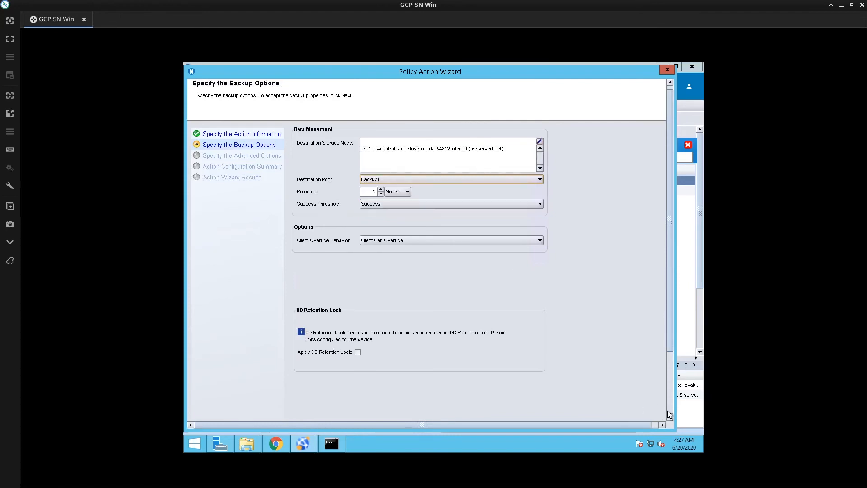
scroll(618, 419, down, 3)
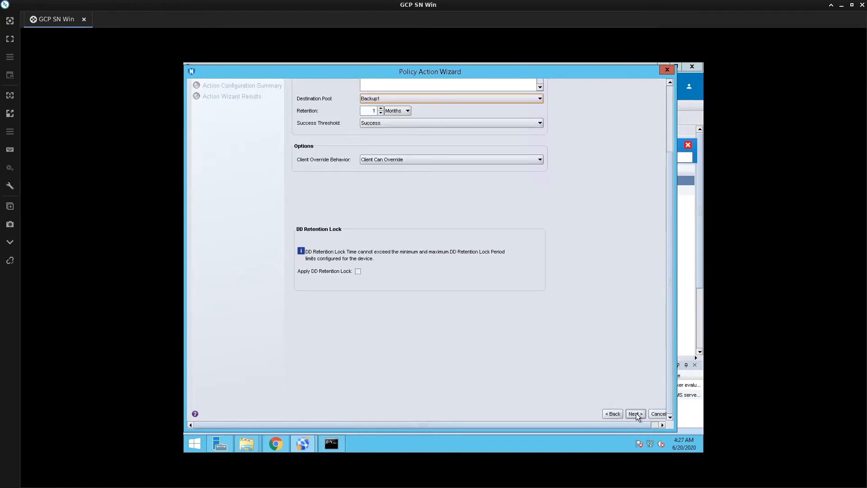
click(637, 417)
scroll(638, 415, down, 3)
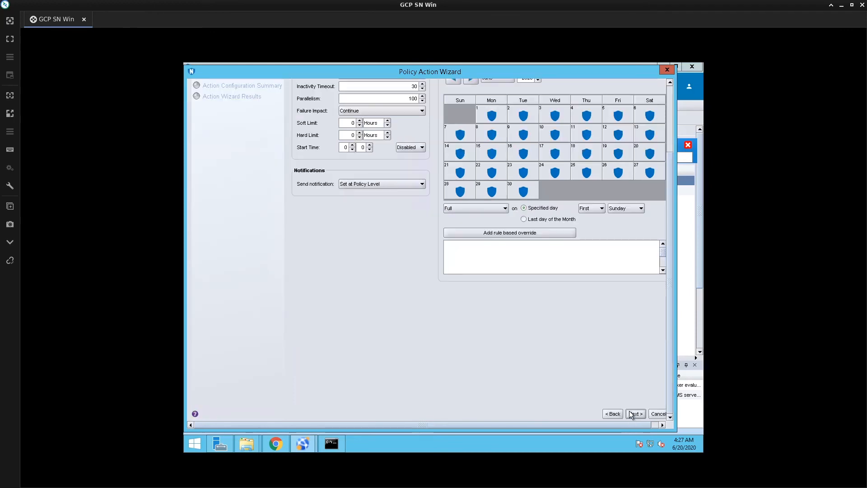
click(633, 414)
scroll(632, 416, down, 3)
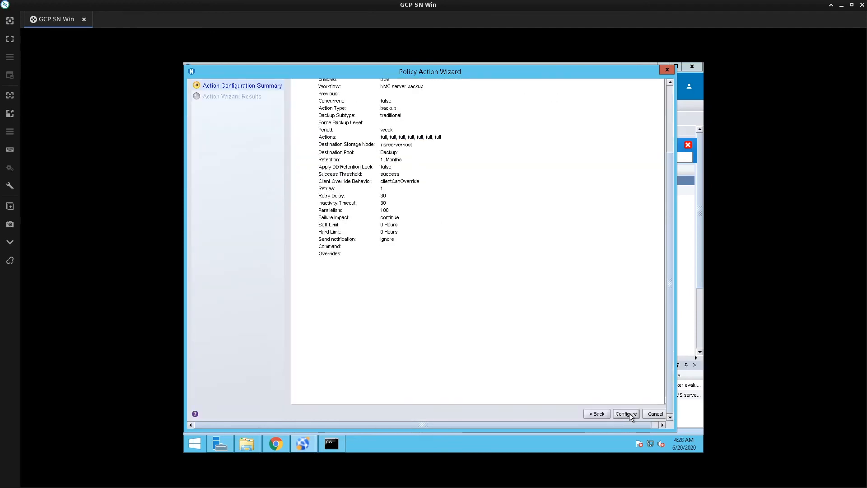
click(627, 414)
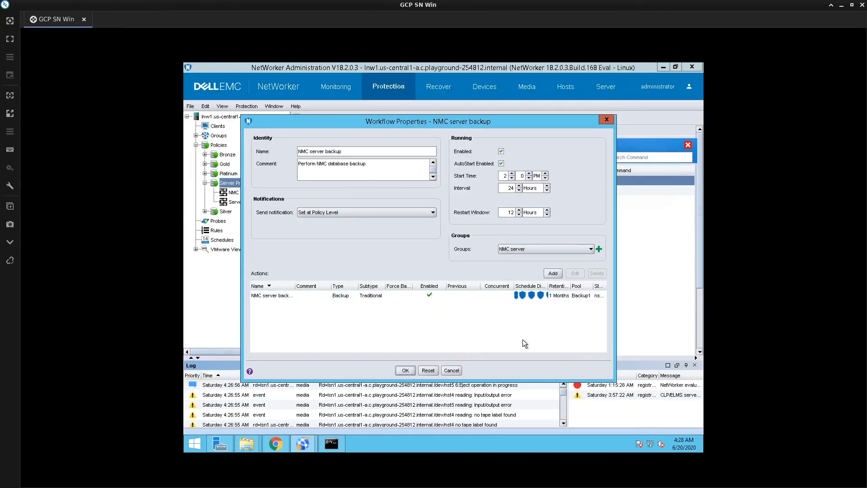
key(Return)
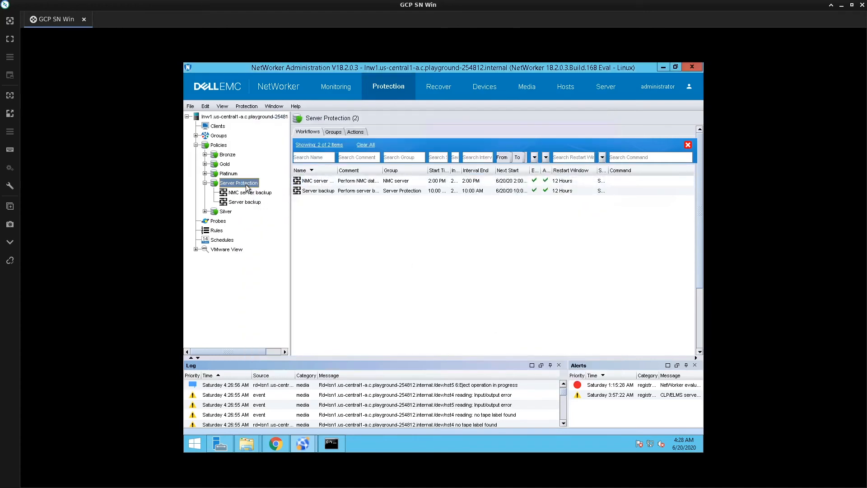
- Start the NMC server backup workflow of the Server Protection policy and confirm the run
right_click(246, 185)
key(Escape)
click(248, 204)
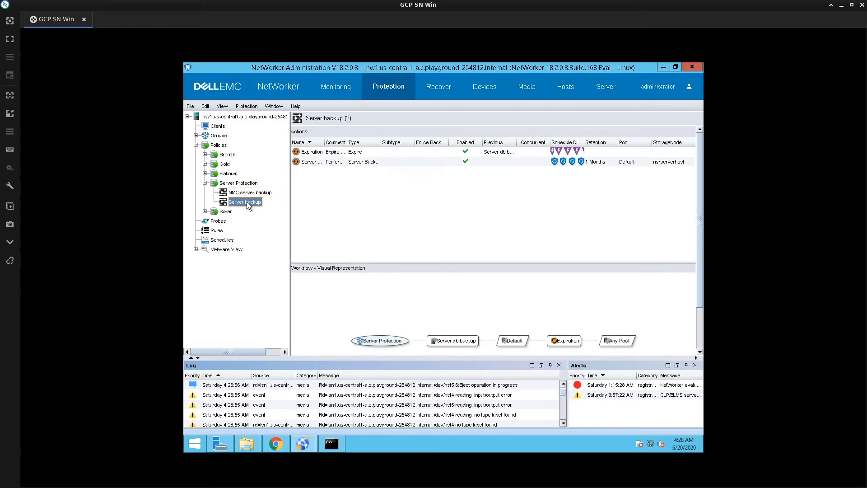
click(246, 194)
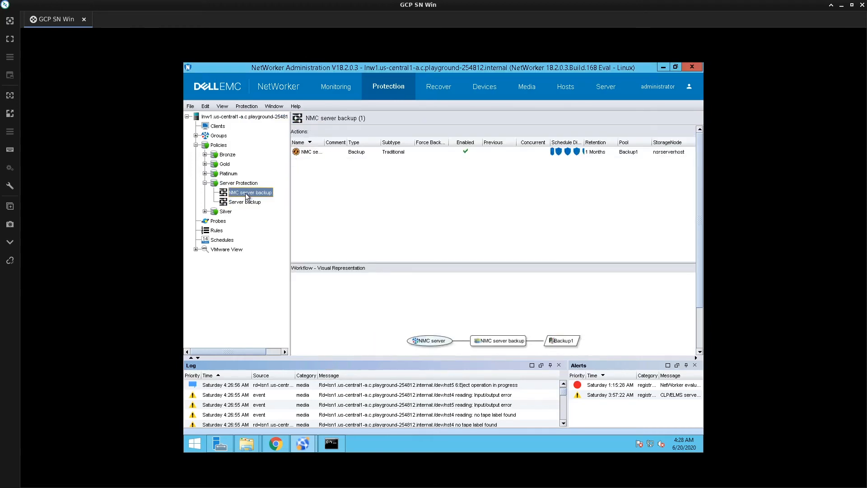
right_click(247, 196)
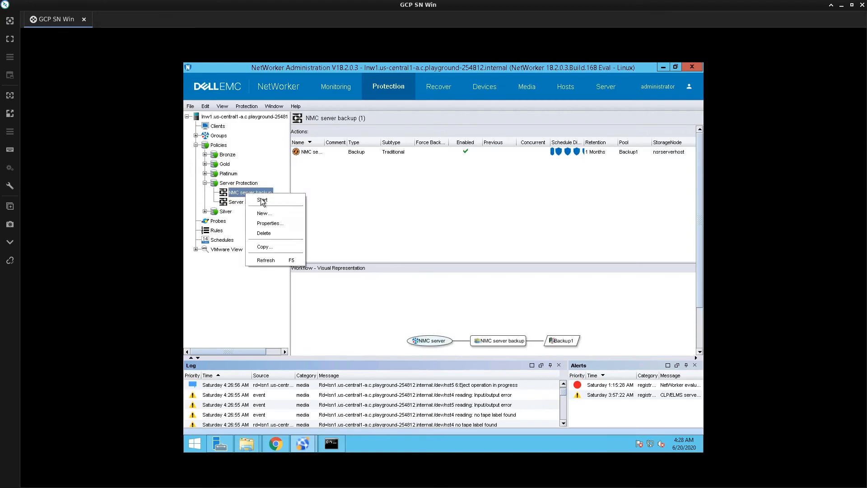
click(262, 199)
click(419, 264)
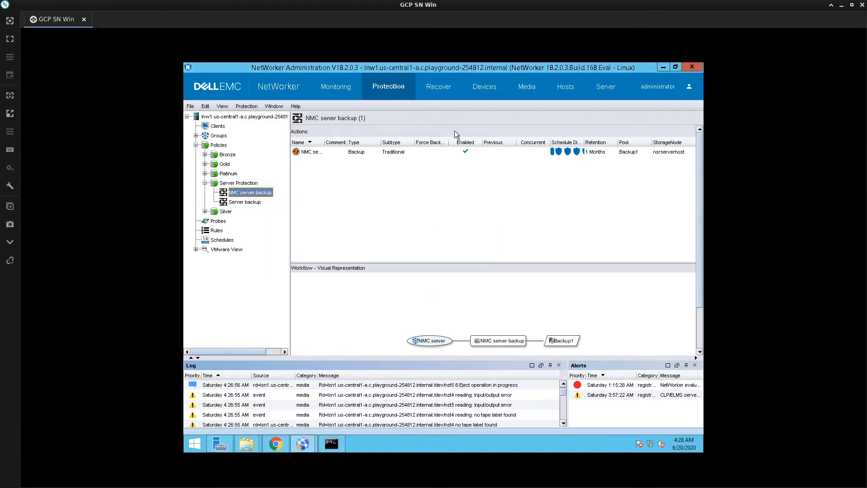
click(487, 86)
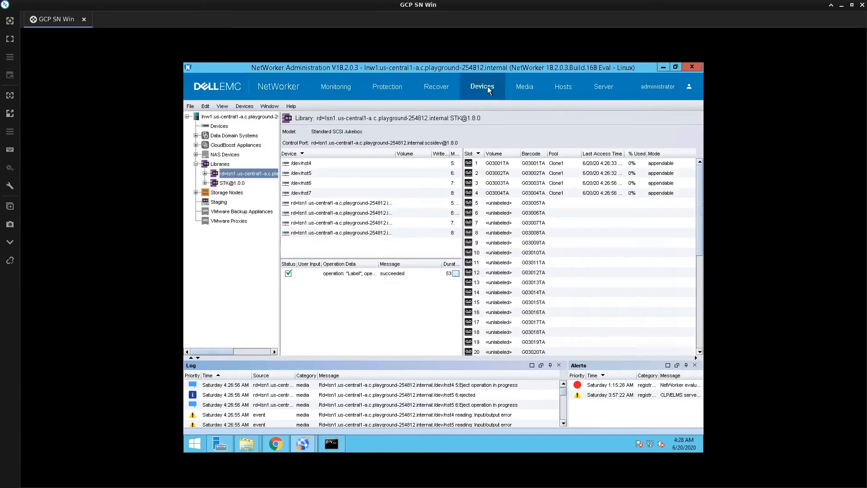
click(230, 183)
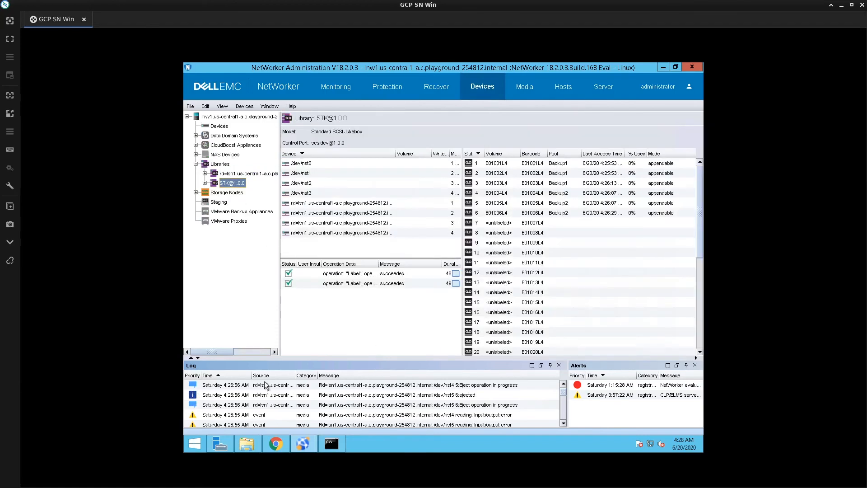
click(417, 386)
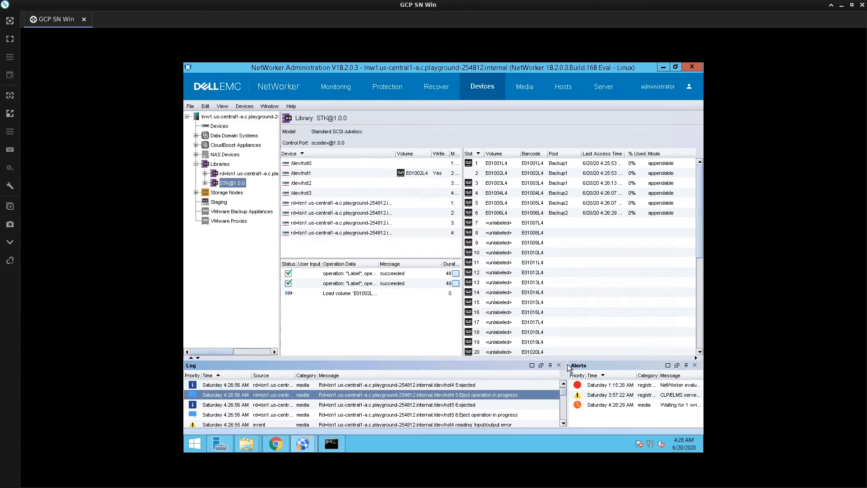
click(468, 367)
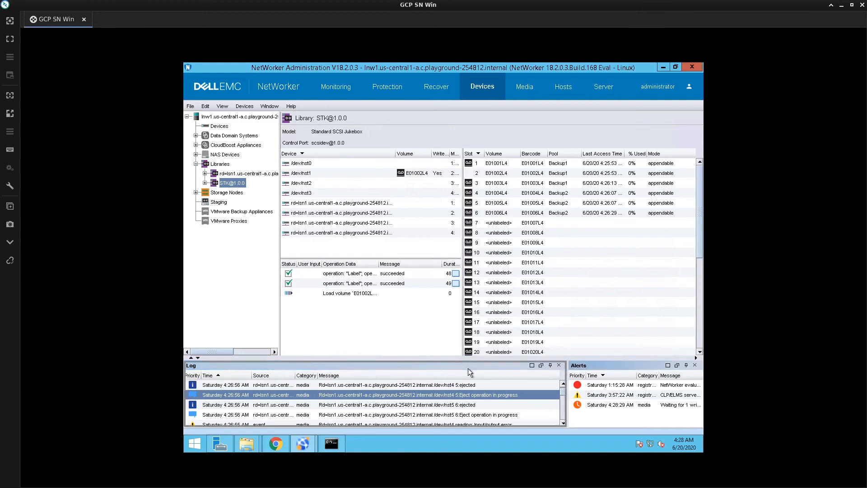
click(637, 404)
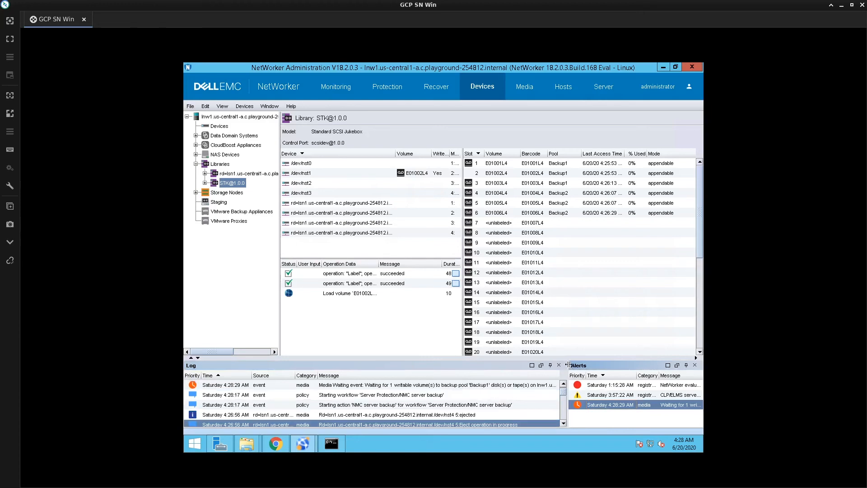
drag(568, 365, 444, 365)
click(356, 292)
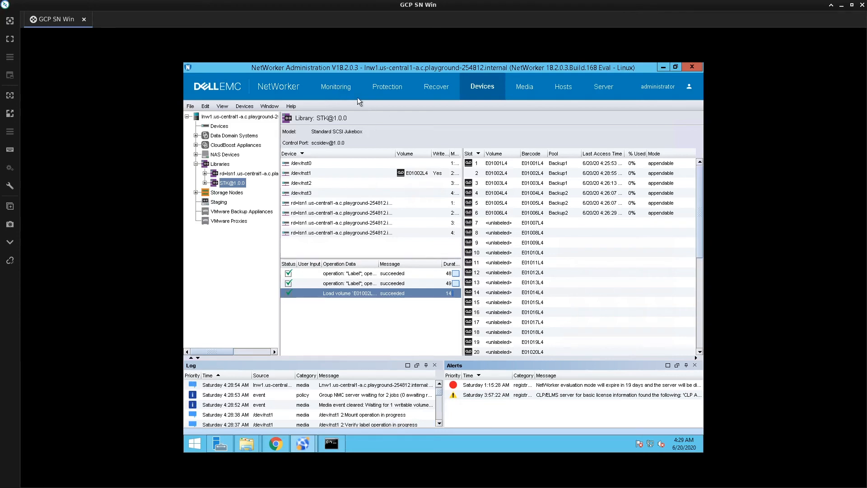
- Show the save sessions in the monitoring view, then enlarge the policy list and expand Server Protection down to the NMC server backup action
click(343, 86)
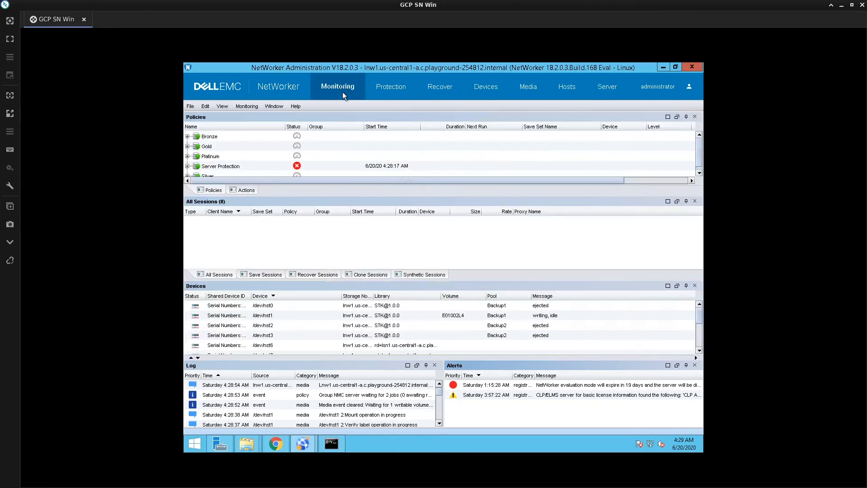
click(284, 275)
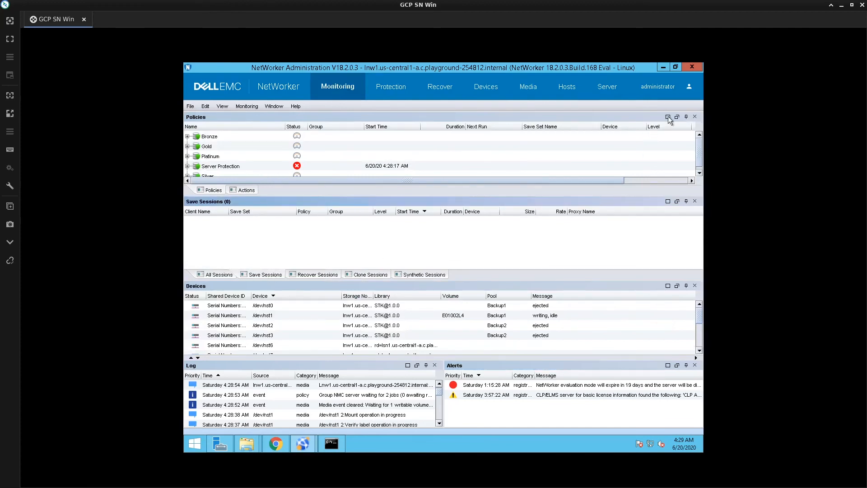
click(187, 166)
click(202, 174)
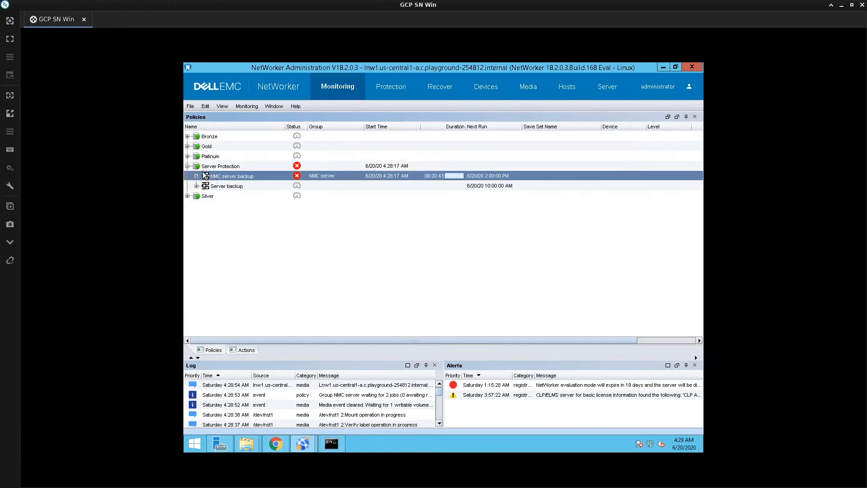
click(197, 176)
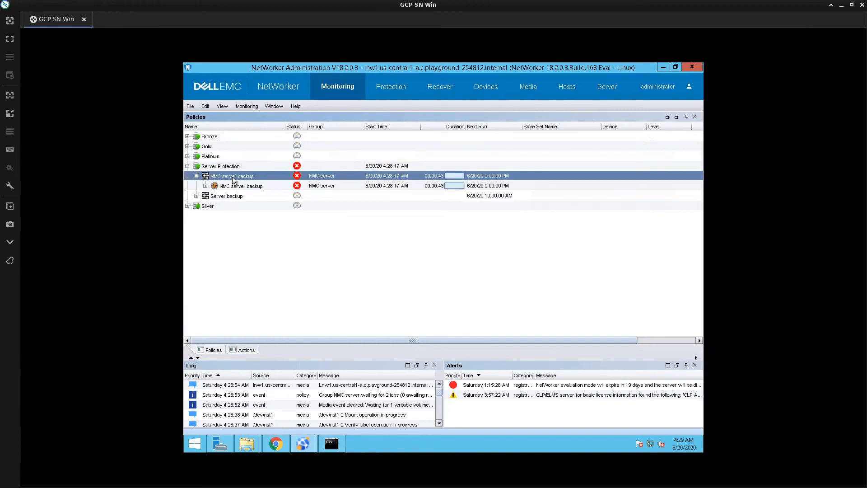
- Open the details of the NMC server backup workflow run and of its backup action, down to the failed save sets
right_click(234, 181)
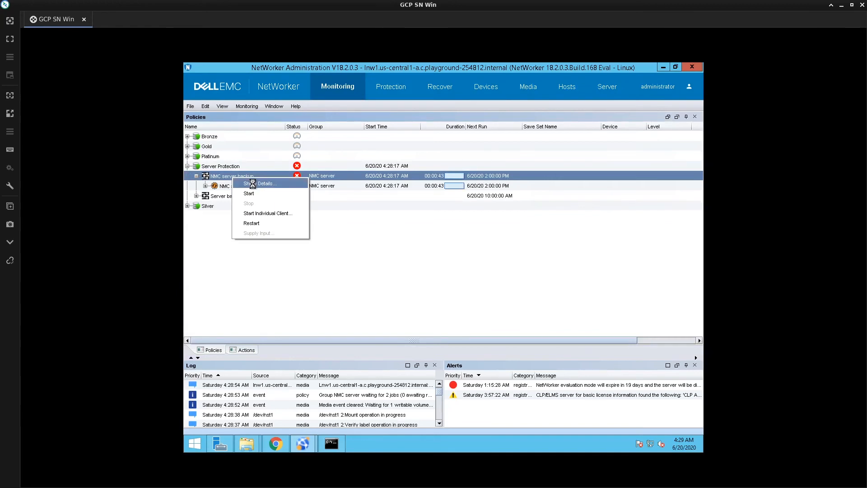
click(253, 183)
click(345, 299)
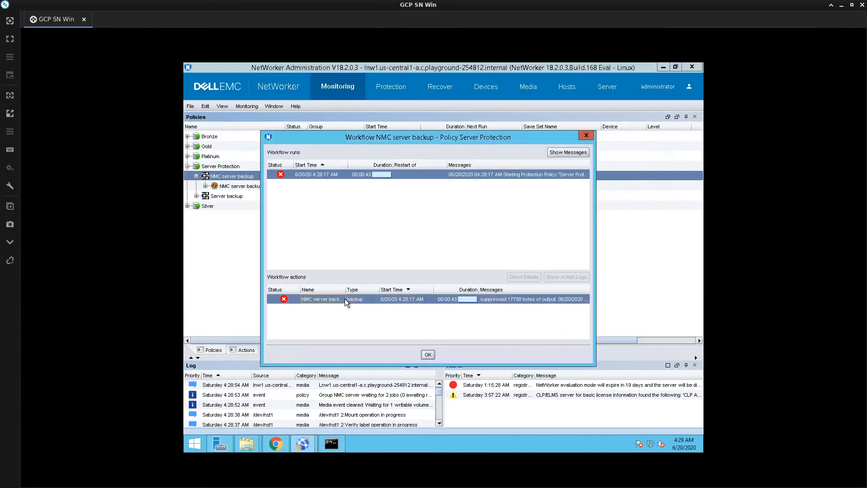
click(519, 277)
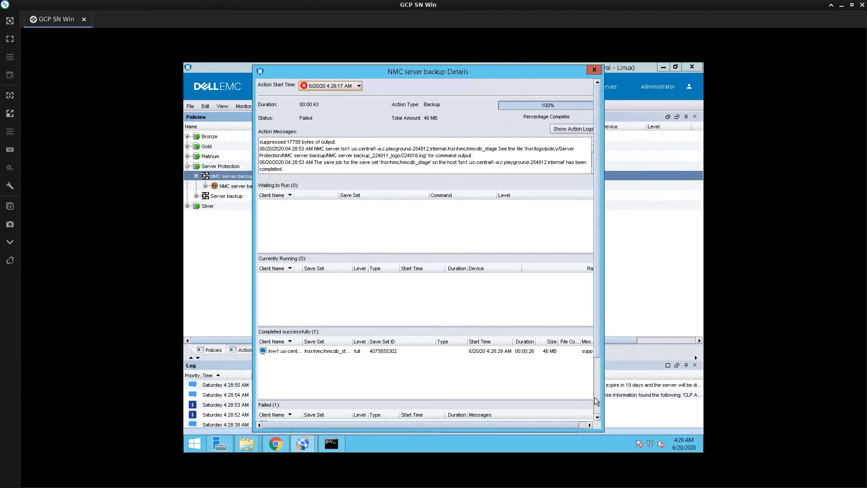
scroll(480, 372, down, 3)
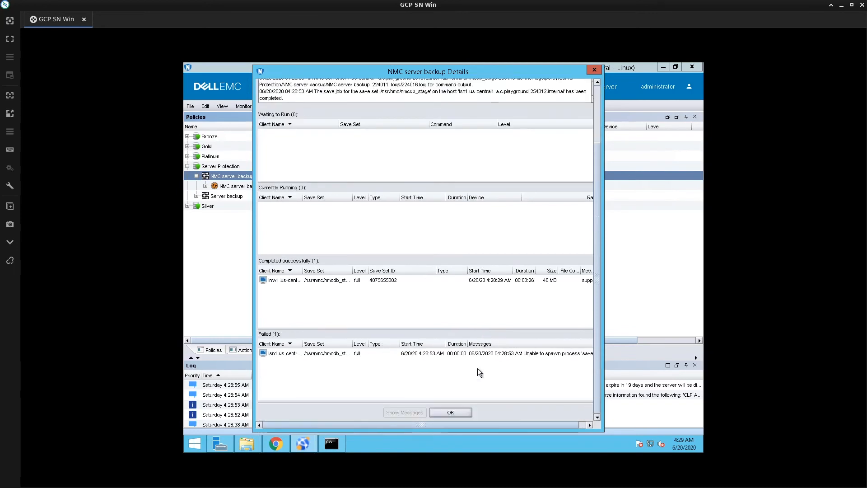
- Read the messages of lsn1's failed save set, close the action details, and check the workflow run's messages before closing its window
click(349, 356)
double_click(350, 356)
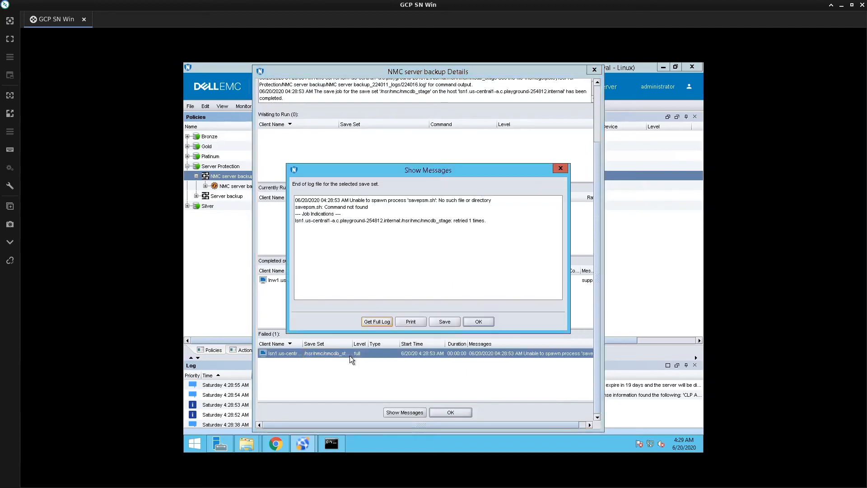
click(476, 321)
click(463, 412)
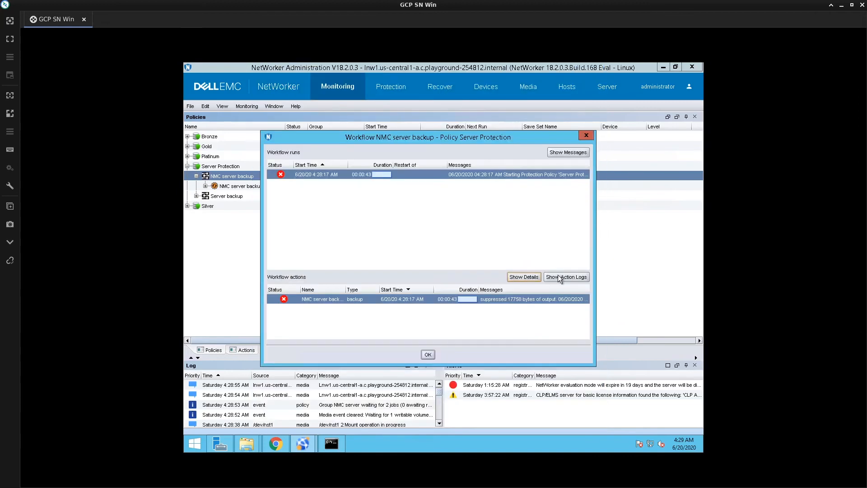
click(554, 154)
click(425, 355)
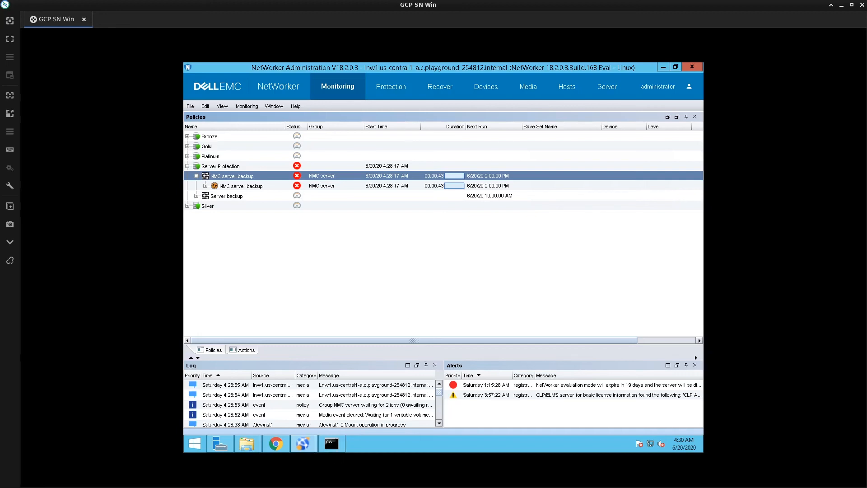
- Switch to the lnw1 terminal, list the current directory, and list the autochangers with sudo inquire | grep -i auto
key(alt+Tab)
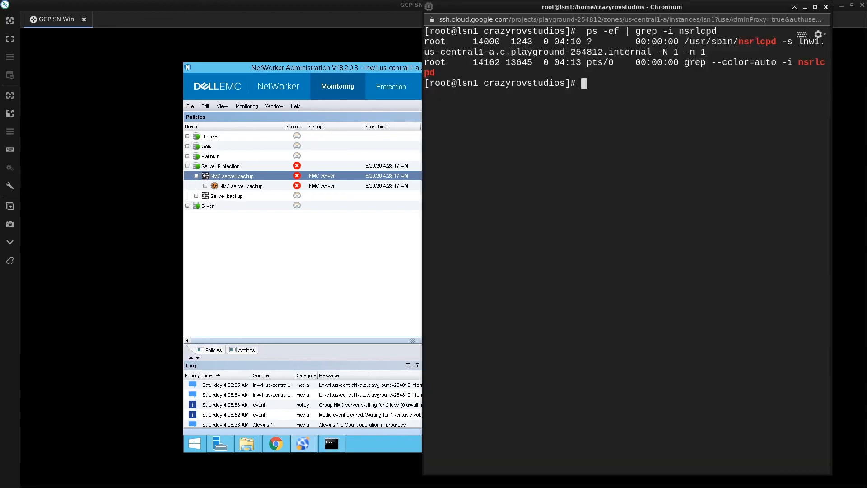
key(alt+Tab)
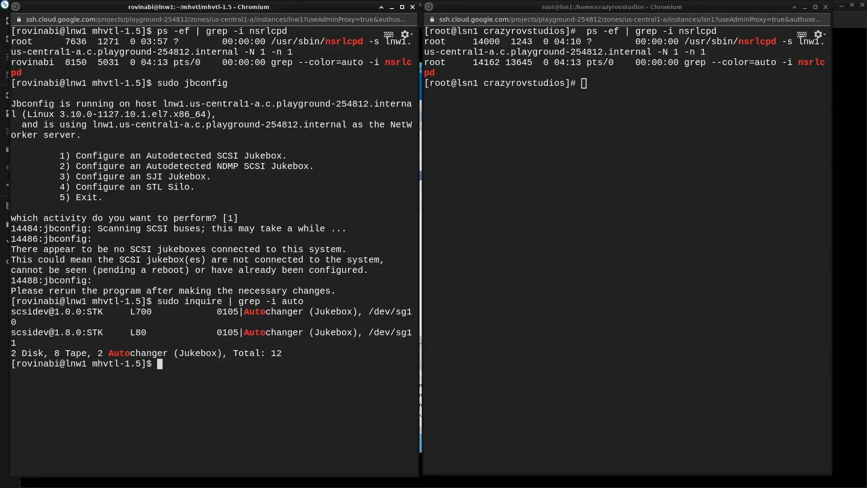
text(ls)
key(Return)
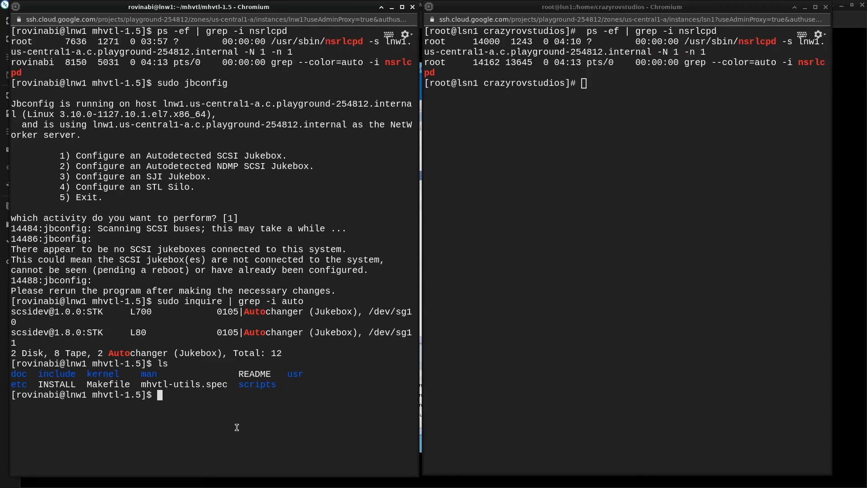
key(Up)
key(Up)
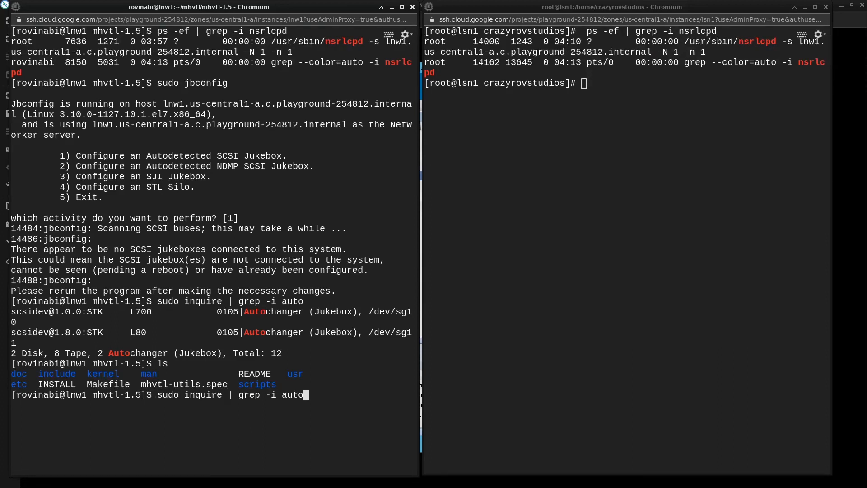
key(Return)
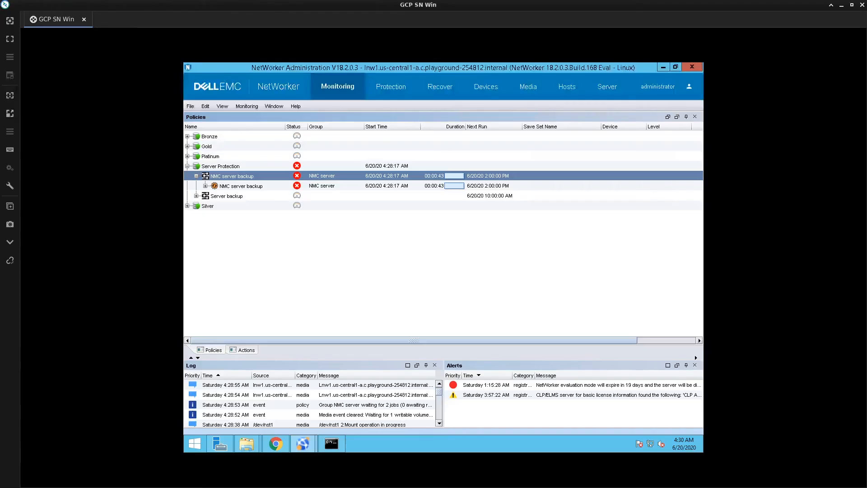
click(524, 89)
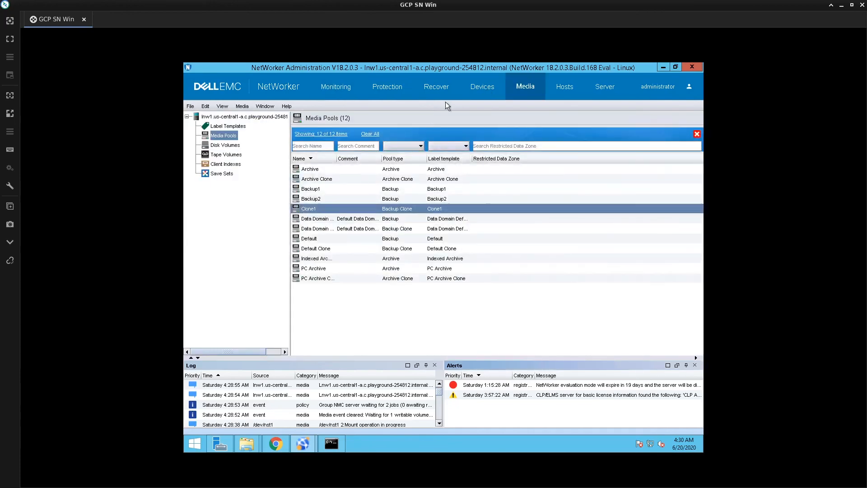
click(472, 87)
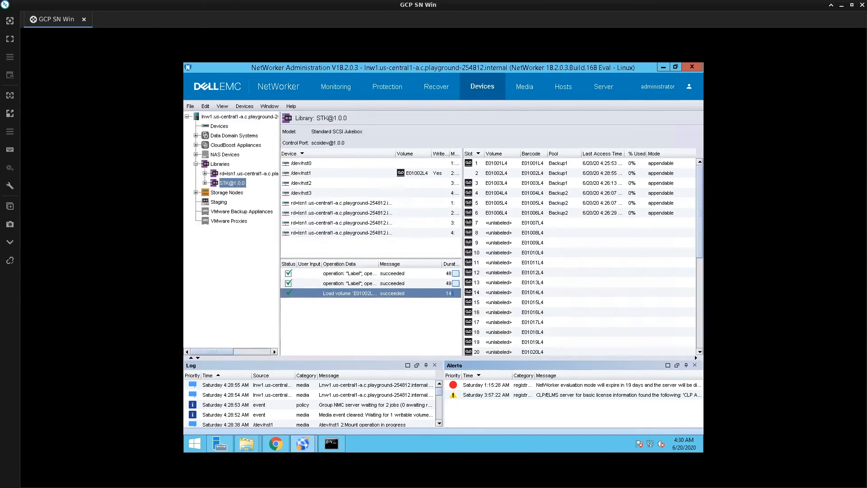
key(alt+Tab)
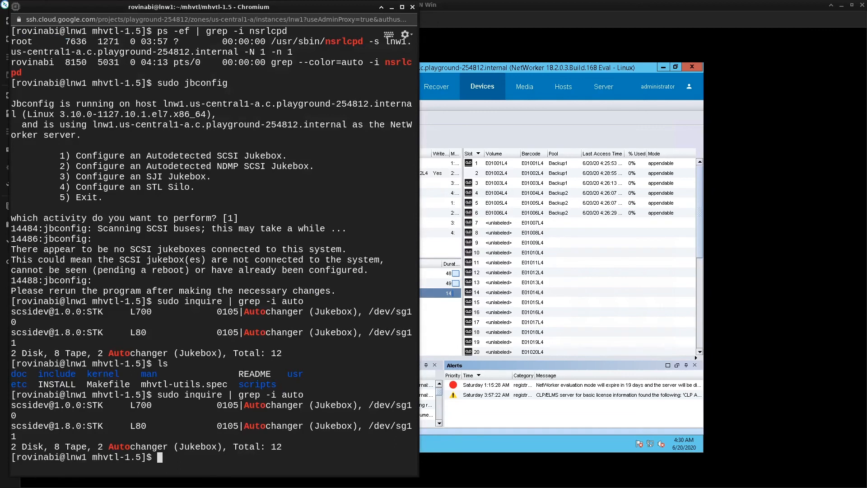
- Read the element tag data of jukebox 1.0.0 with sjirdtag, running it through sudo
text(sjirdtag 1.0.0)
key(Return)
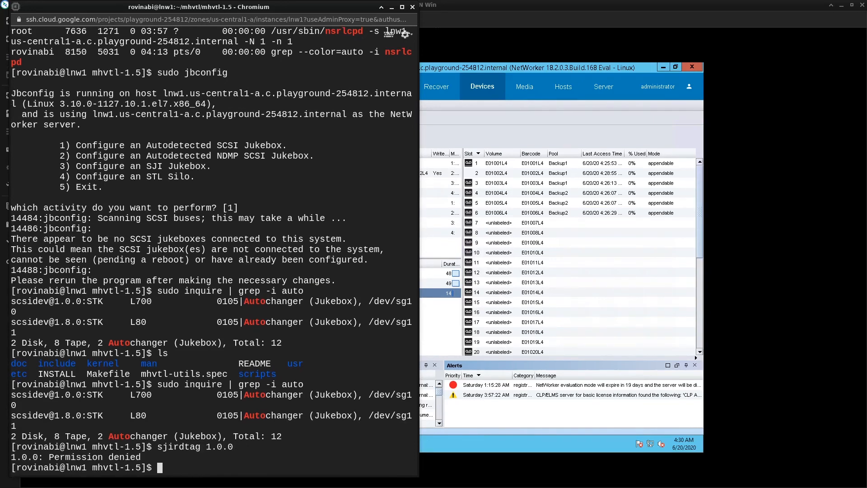
key(Up)
key(Home)
text(sudo)
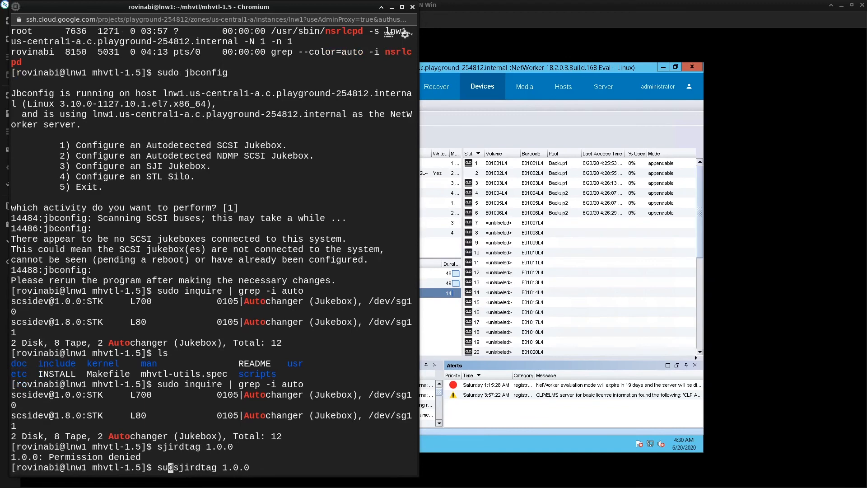
key(Return)
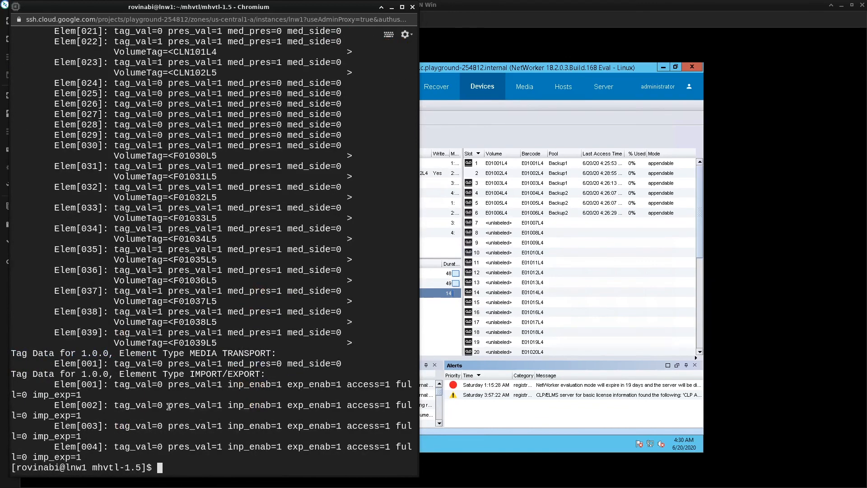
- Check the slot and drive elements and try to move the slot 30 tape with sjimm 1.0.0 slot 30 drive 001
text(sjimm 1.0.0)
key(Return)
scroll(168, 407, up, 3)
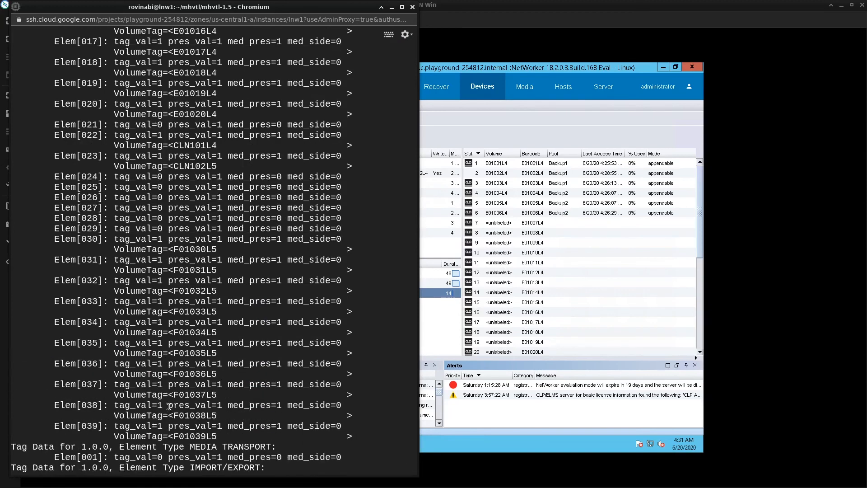
scroll(165, 415, down, 4)
text(slot)
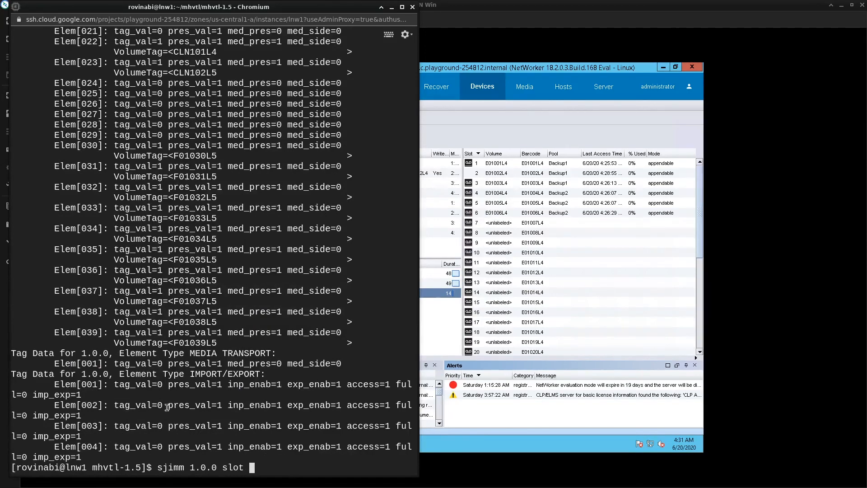
scroll(166, 407, up, 2)
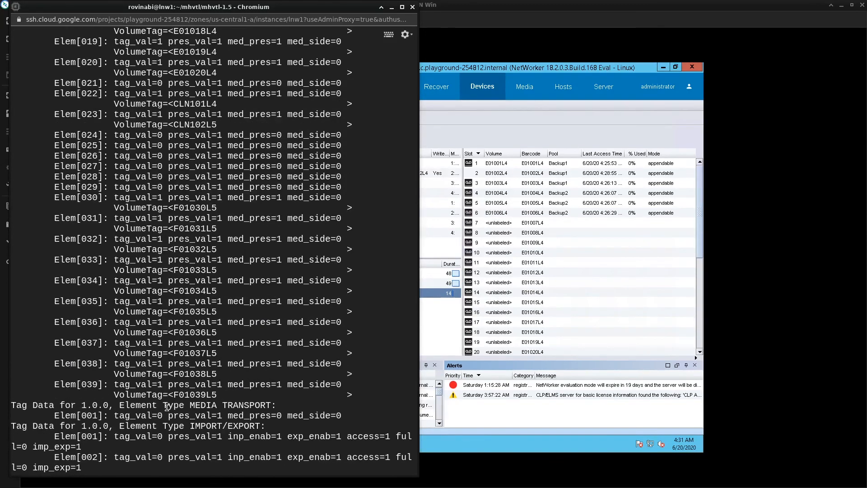
scroll(167, 408, down, 2)
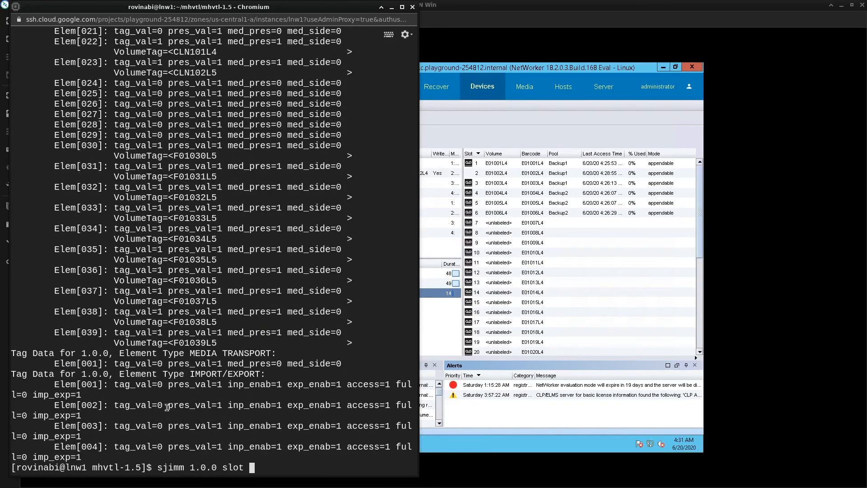
text(30 drive)
scroll(166, 321, up, 7)
scroll(167, 322, up, 11)
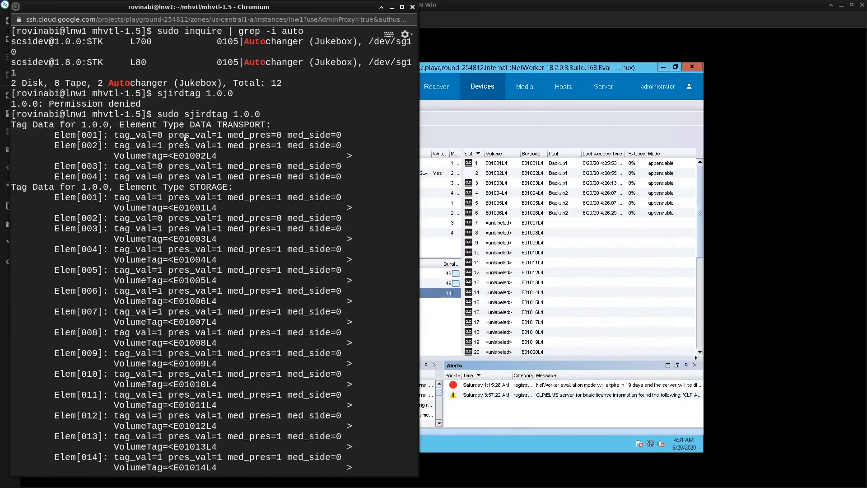
scroll(157, 266, down, 14)
scroll(207, 305, down, 4)
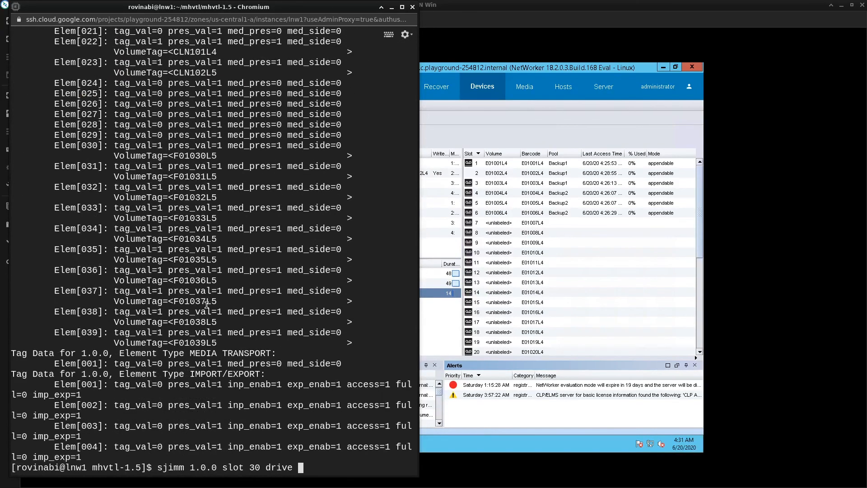
text(001)
key(Return)
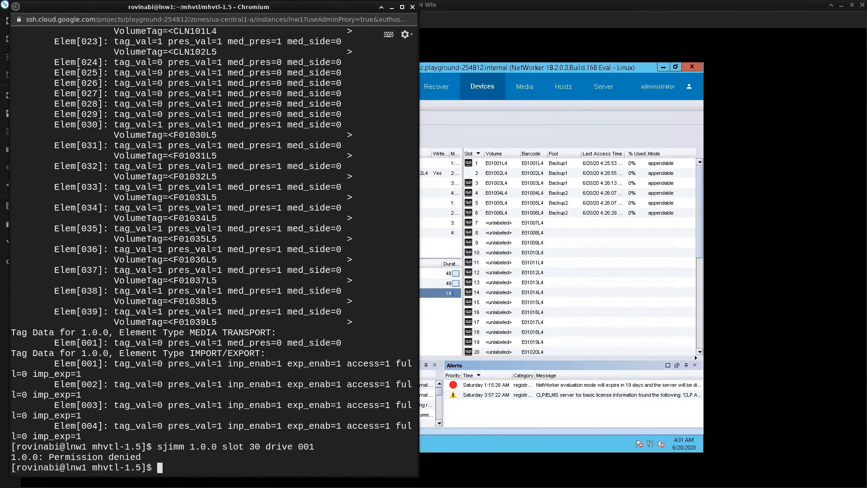
- Rerun the tape move through sudo as sudo sjimm 1.0.0 slot 30 drive 001
key(Up)
key(Home)
text(sudo)
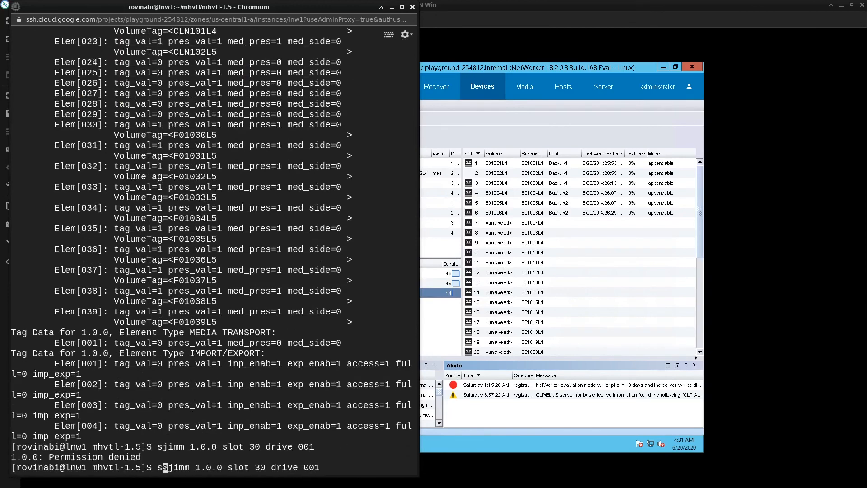
key(Return)
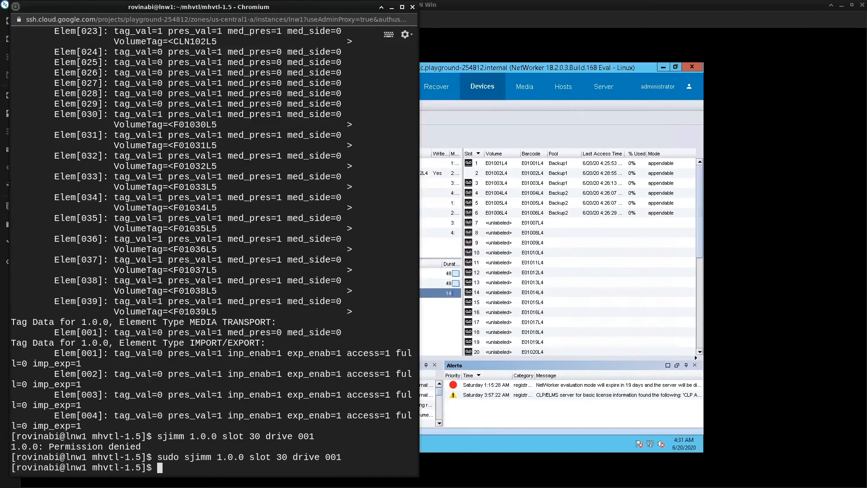
- Read the tag data of jukebox 1.0.0 again with sudo sjirdtag 1.0.0 and check its drive elements
key(Up)
key(Up)
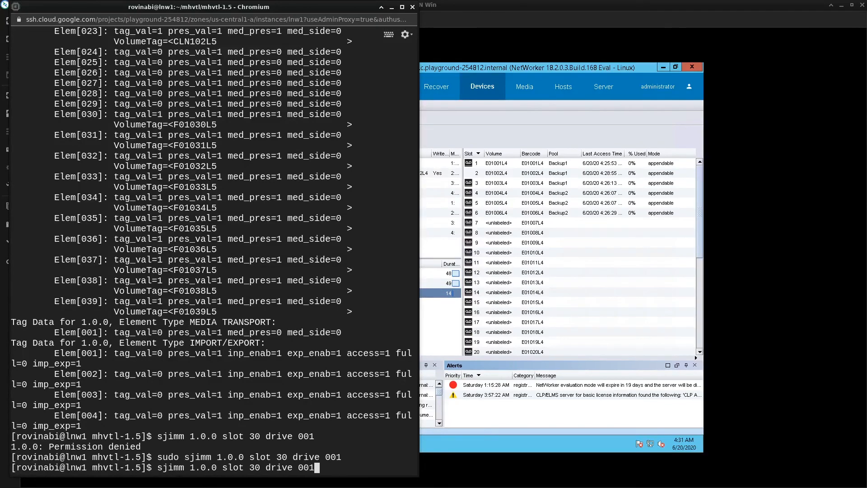
key(Up)
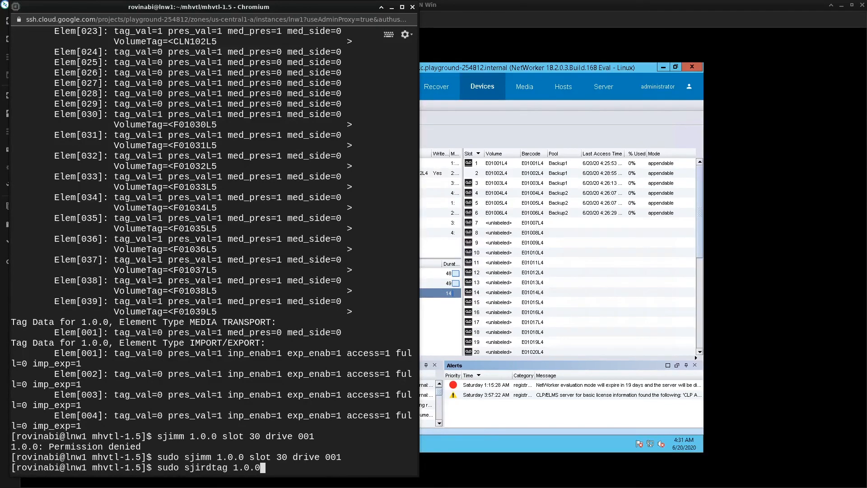
key(Return)
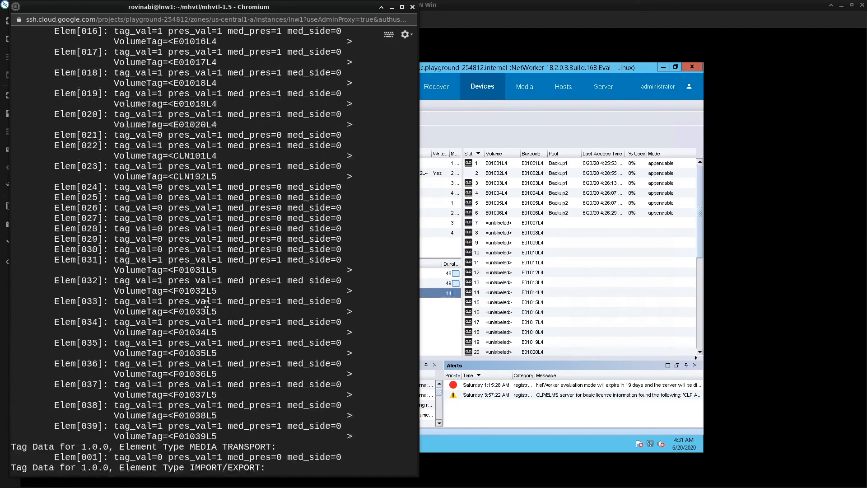
scroll(206, 304, up, 10)
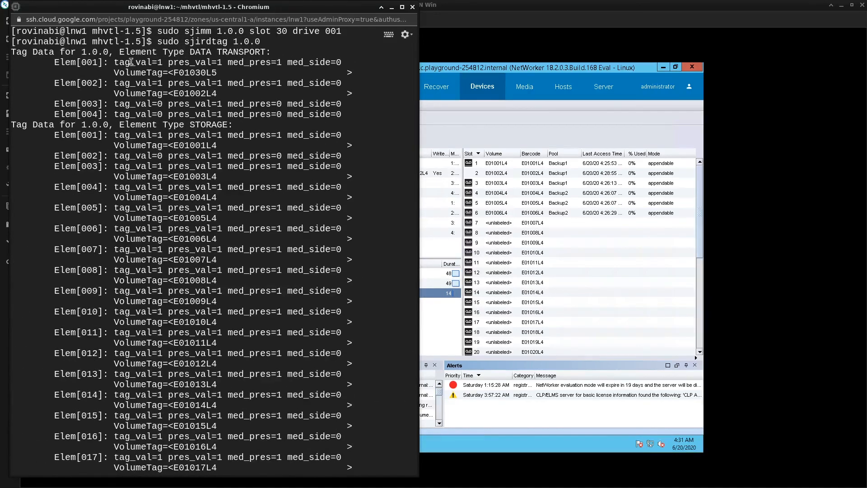
click(576, 68)
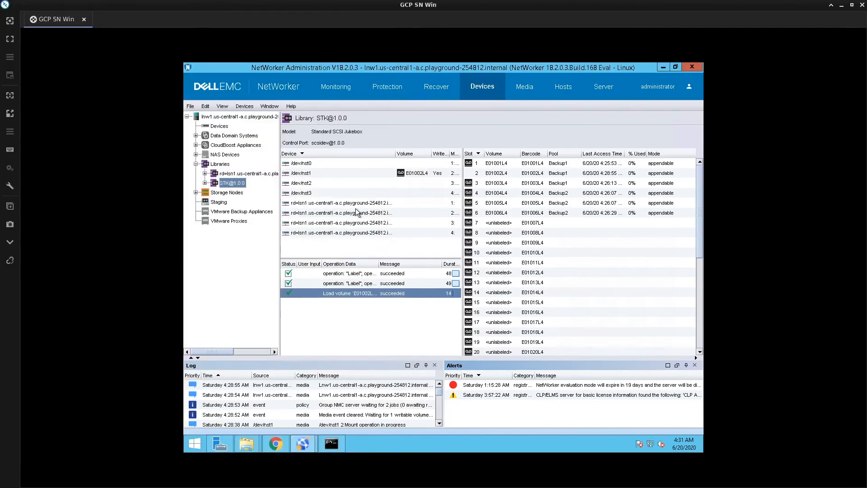
click(408, 162)
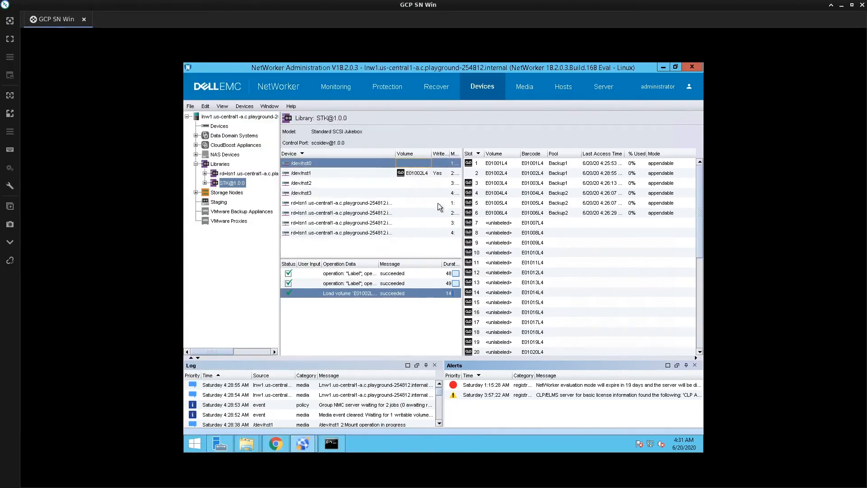
key(alt+Tab)
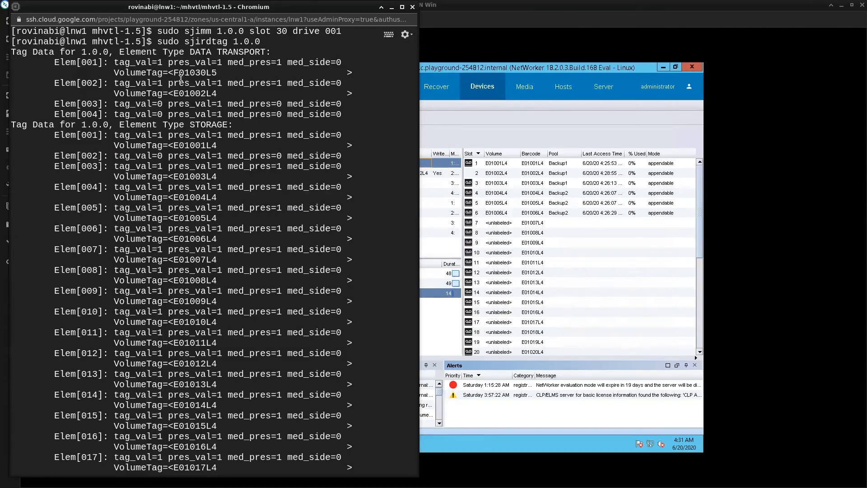
click(541, 228)
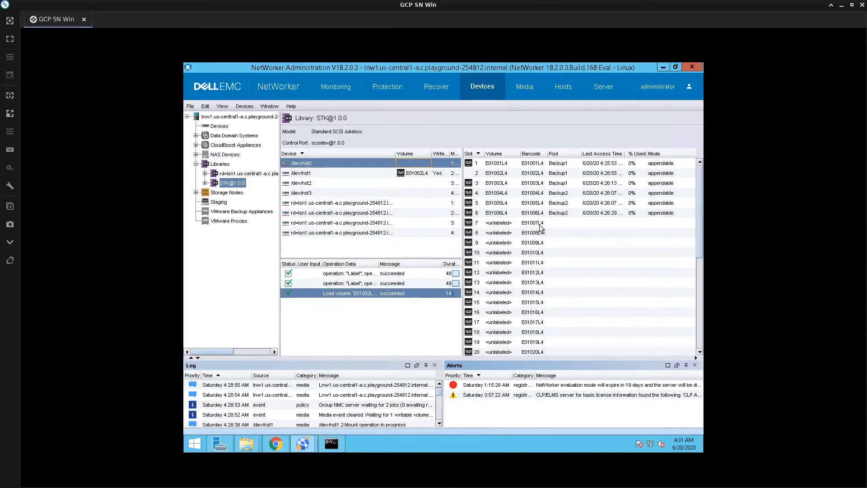
click(541, 224)
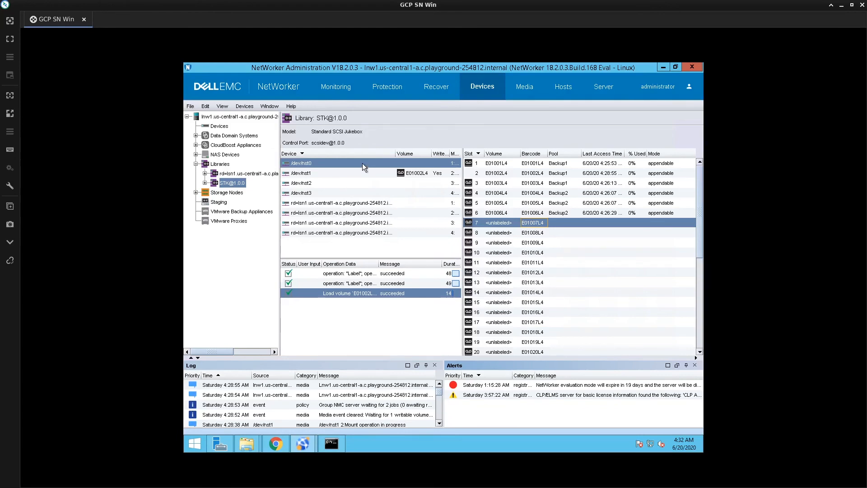
right_click(232, 183)
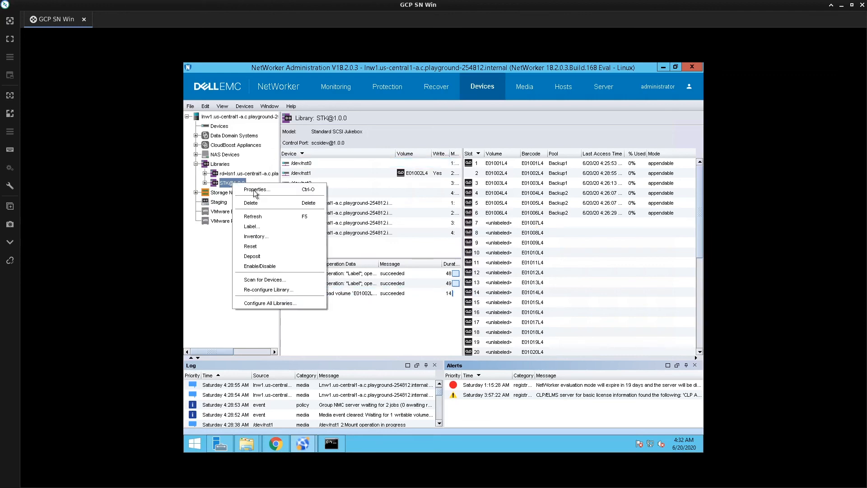
click(259, 246)
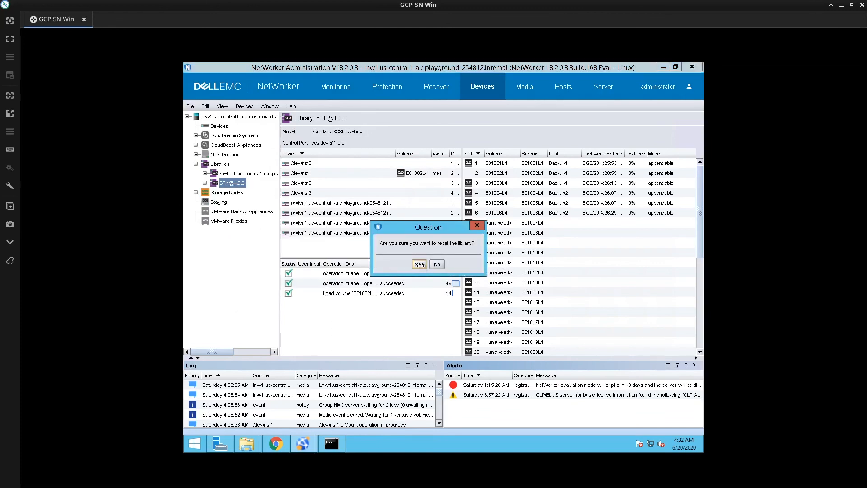
click(419, 264)
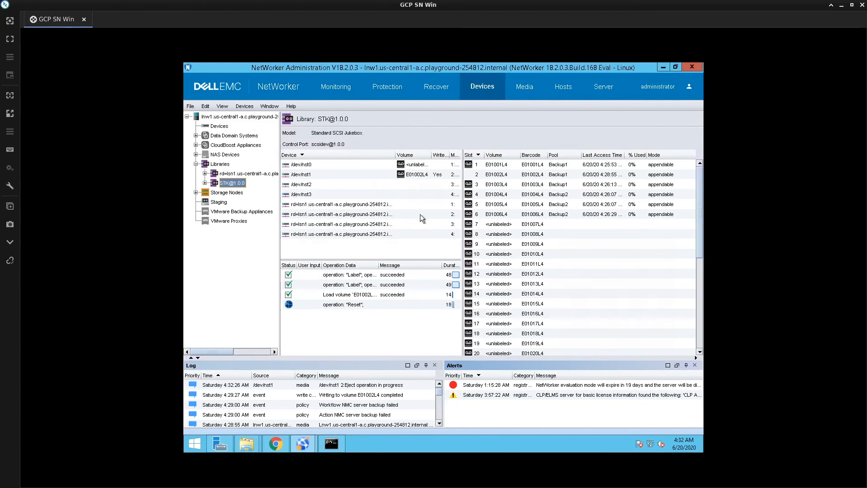
click(414, 168)
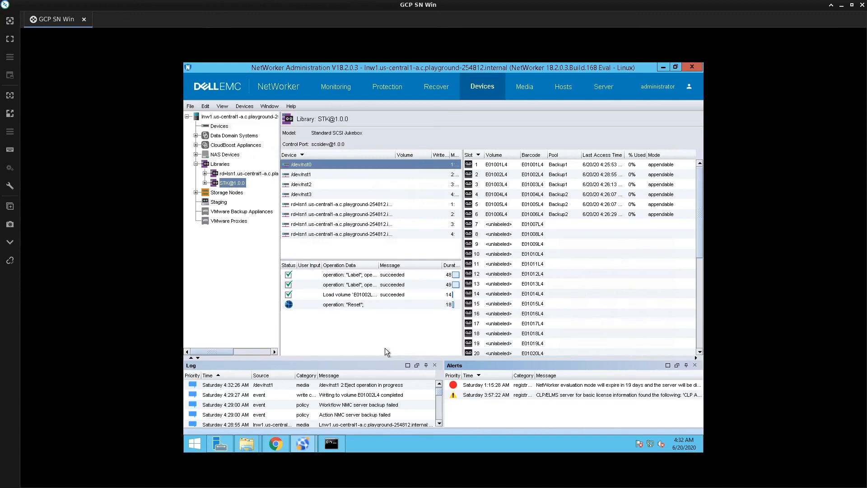
- Return to the lnw1 terminal and rerun sudo sjirdtag 1.0.0 to check the drive and slot elements after the reset
key(alt+Tab)
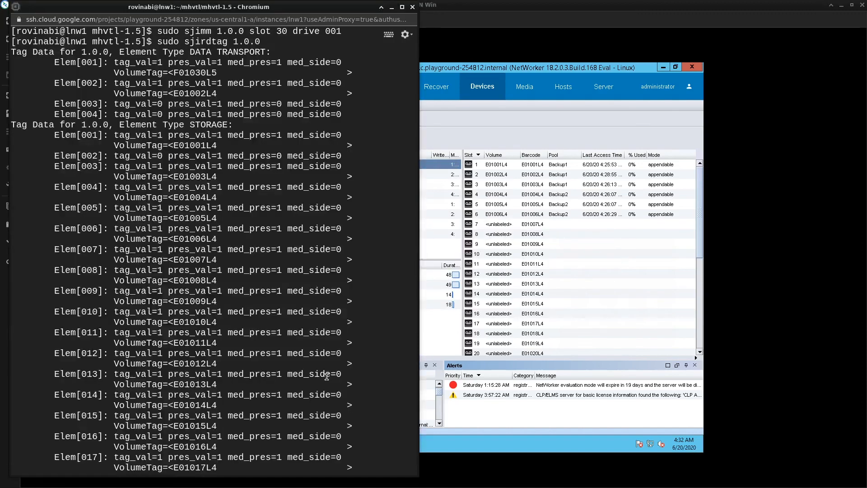
scroll(327, 347, down, 10)
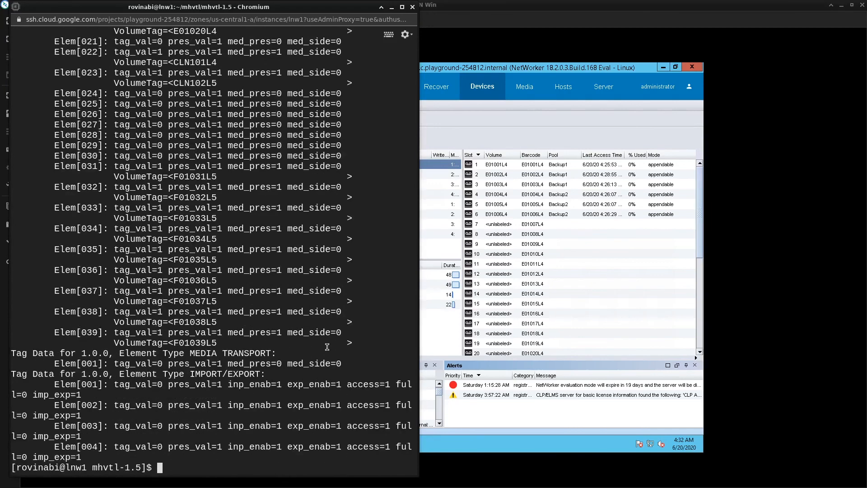
key(Return)
key(Return)
key(Up)
key(Up)
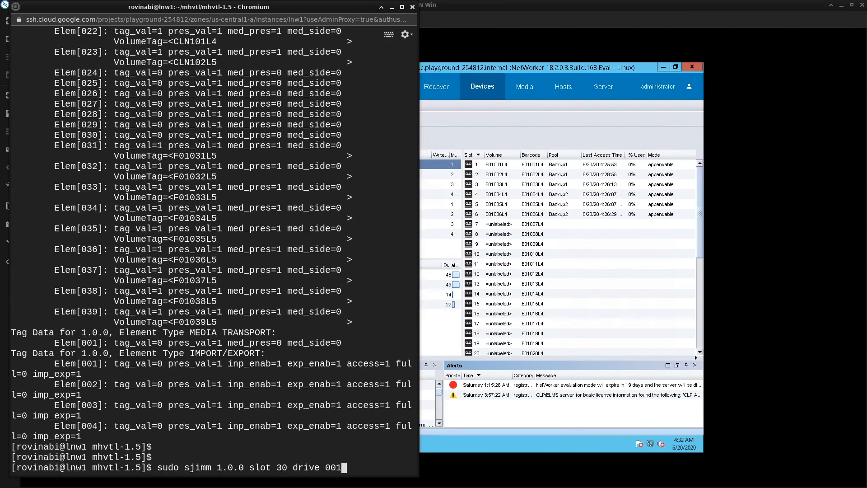
key(Down)
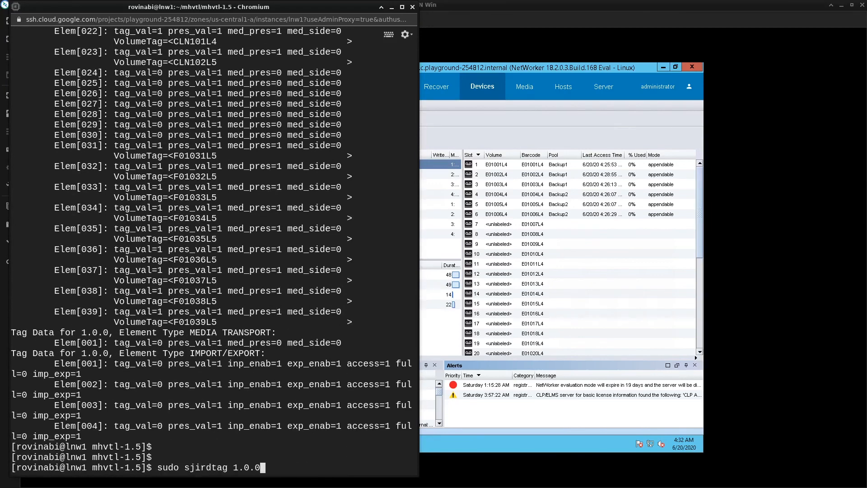
key(Return)
scroll(301, 336, up, 12)
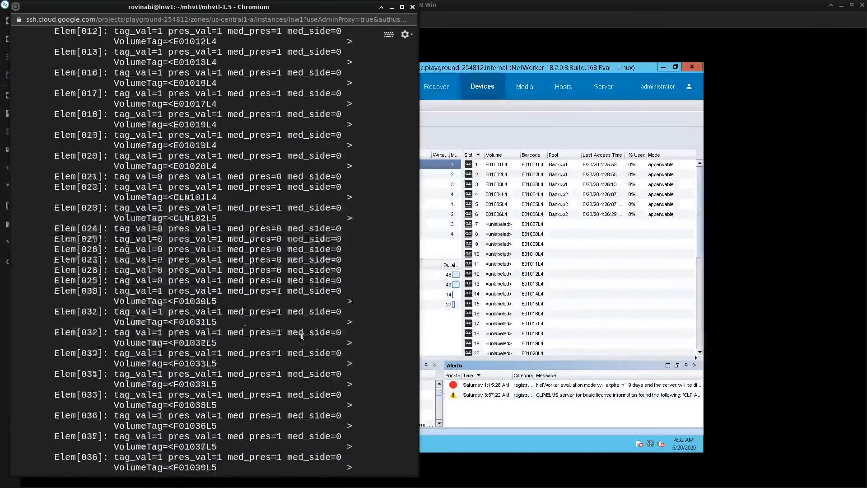
scroll(302, 336, up, 4)
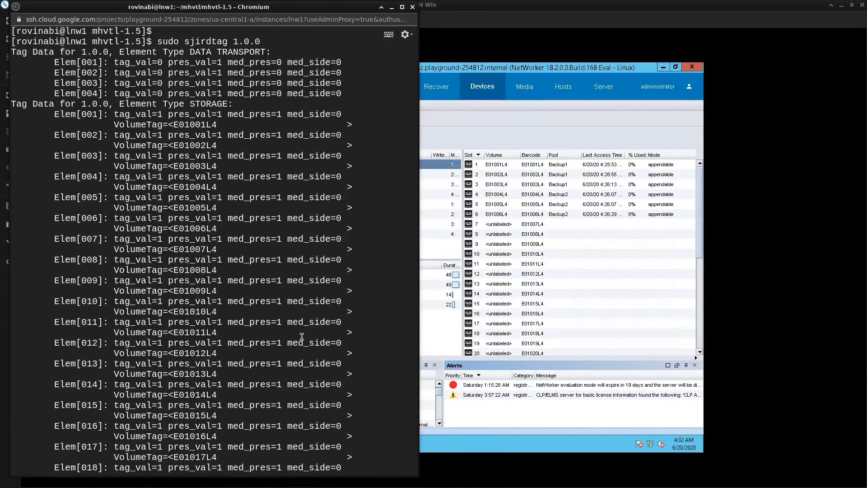